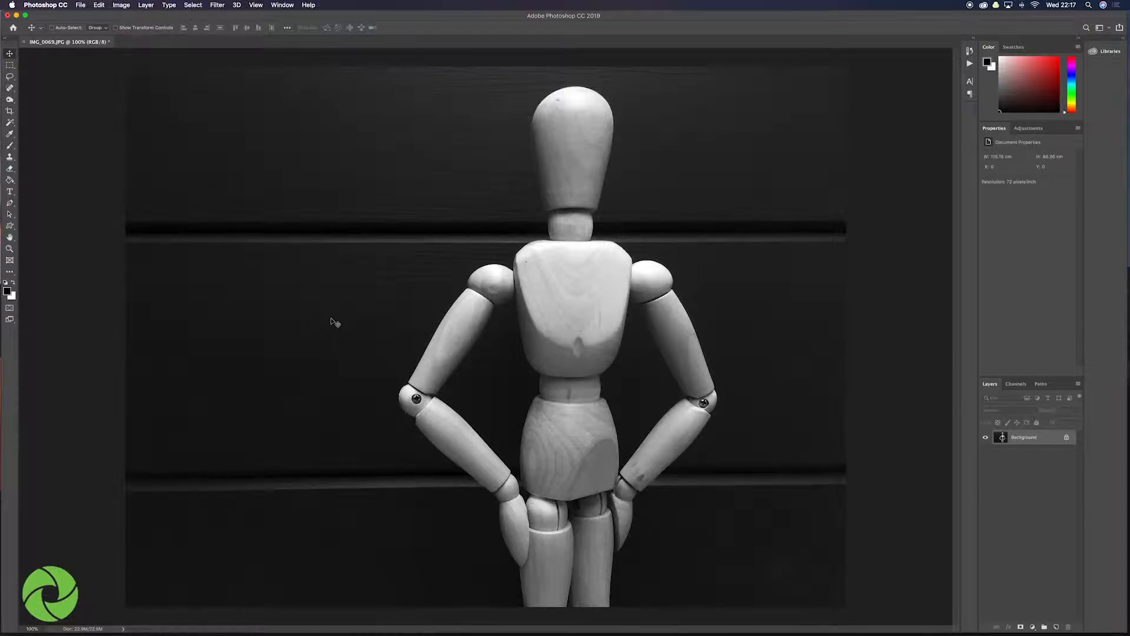
- Set up the Pen tool in Shape mode with no fill and a white stroke 15 px wide
{"action": "left_click", "coordinate": [10, 203]}
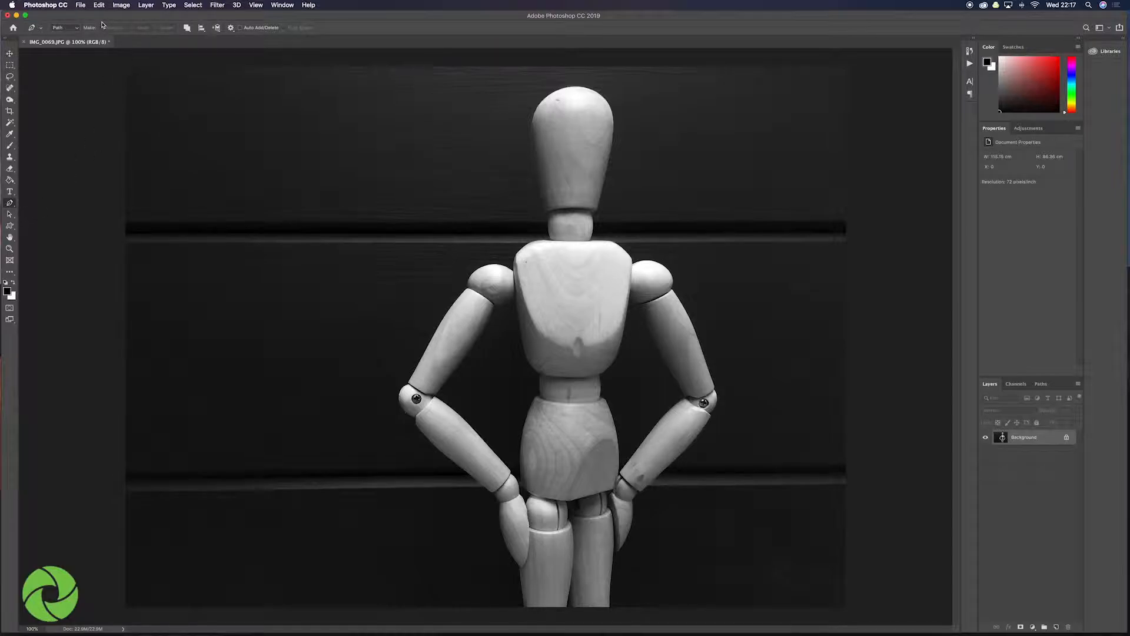
{"action": "left_click", "coordinate": [78, 31]}
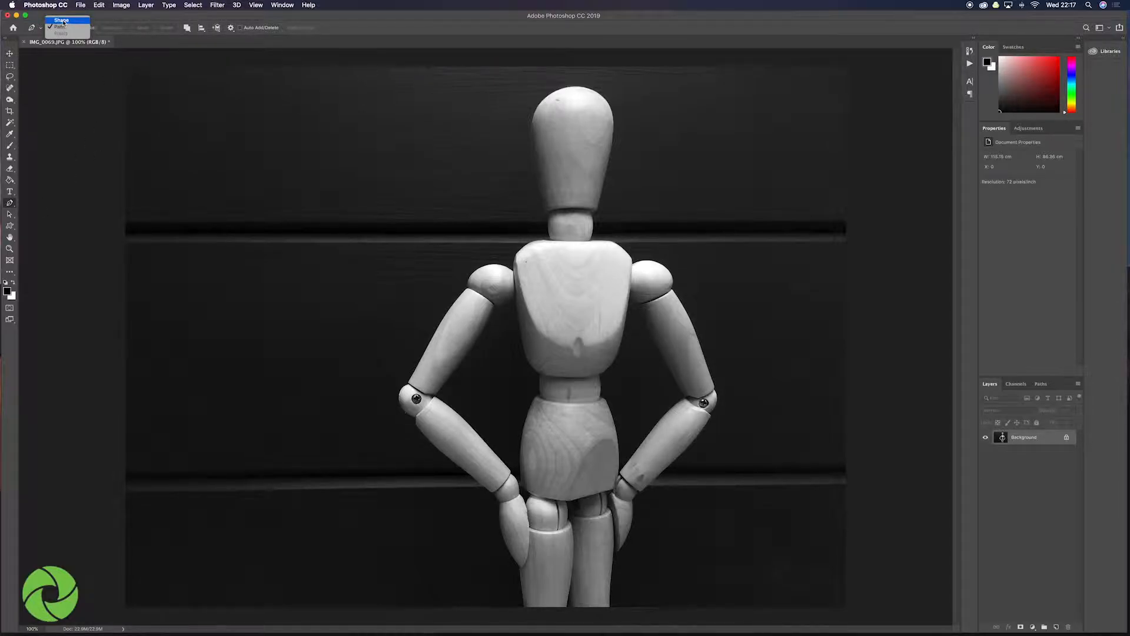
{"action": "left_click", "coordinate": [63, 21]}
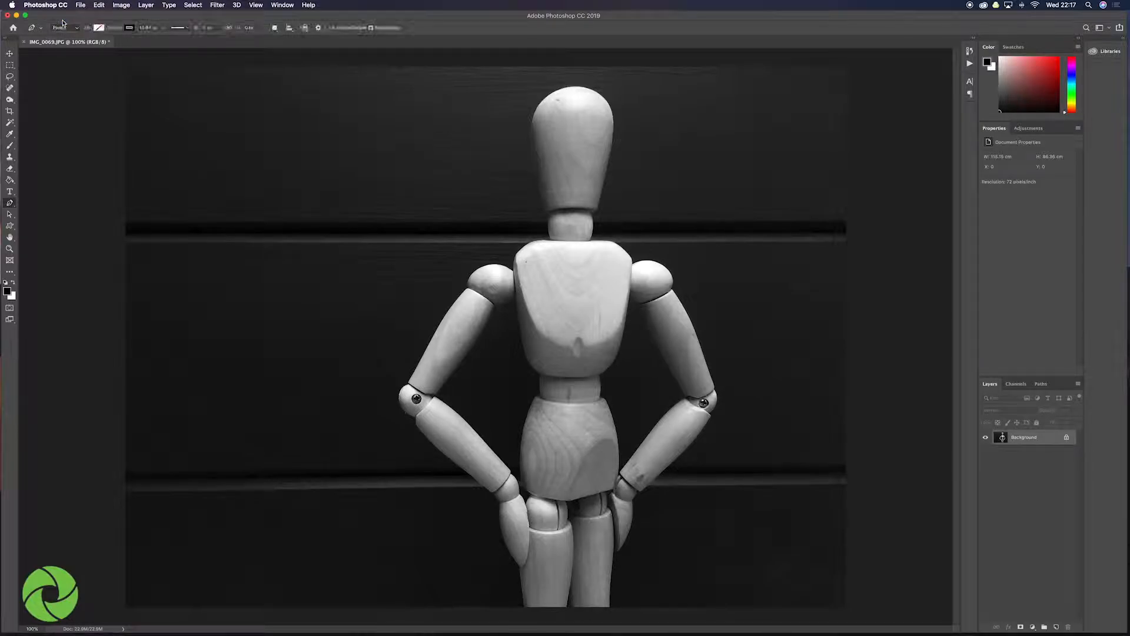
{"action": "left_click", "coordinate": [99, 29]}
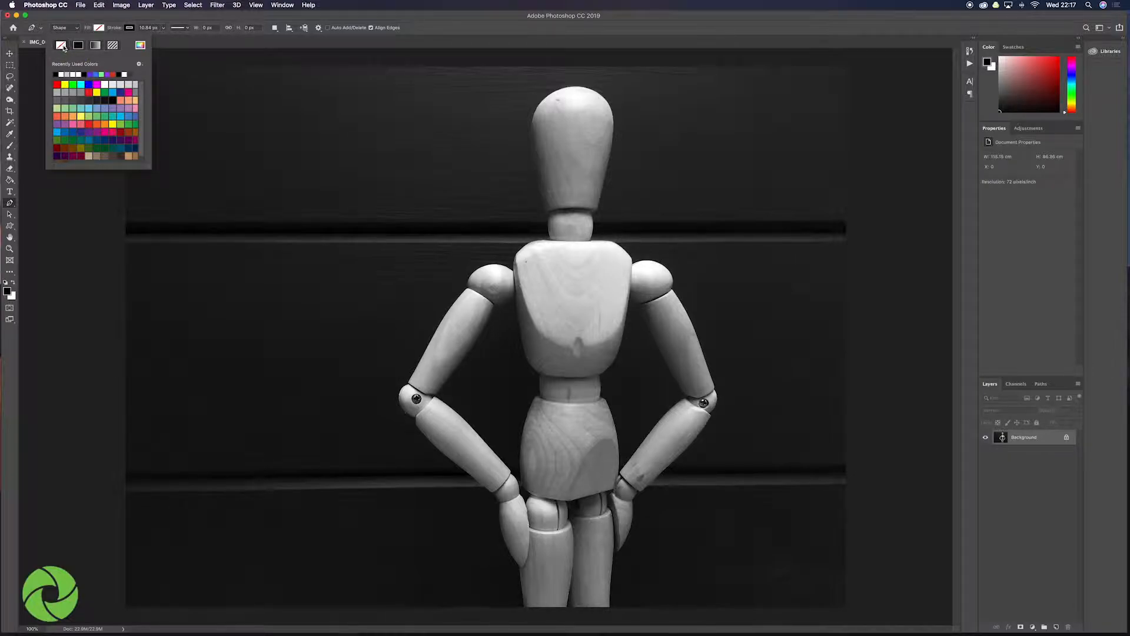
{"action": "left_click", "coordinate": [130, 27]}
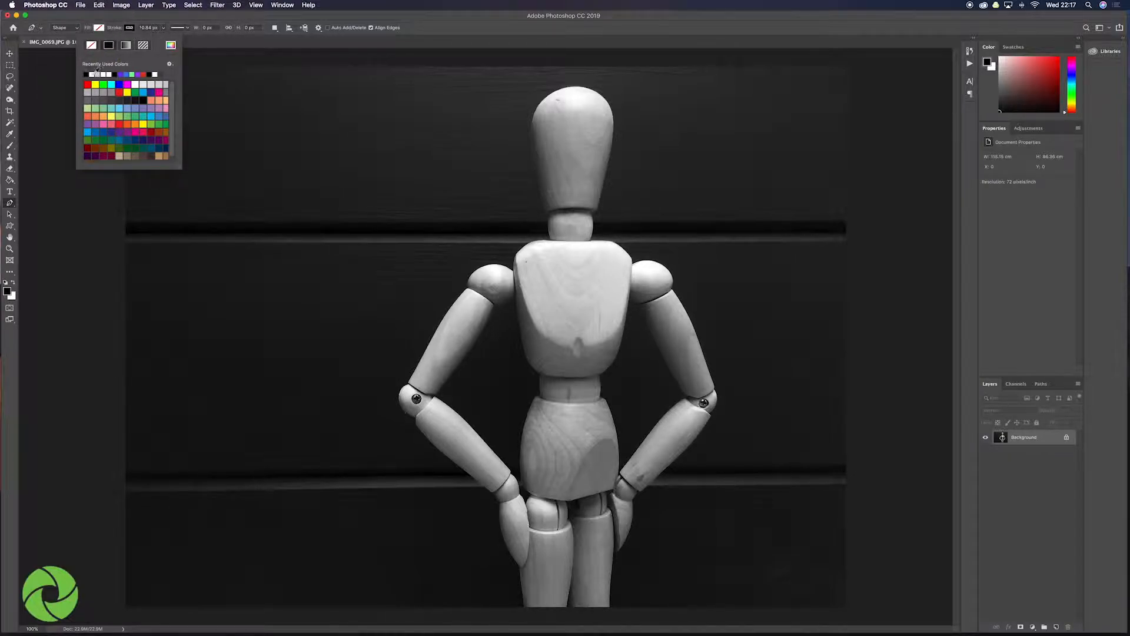
{"action": "left_click", "coordinate": [97, 73]}
{"action": "left_click", "coordinate": [163, 28]}
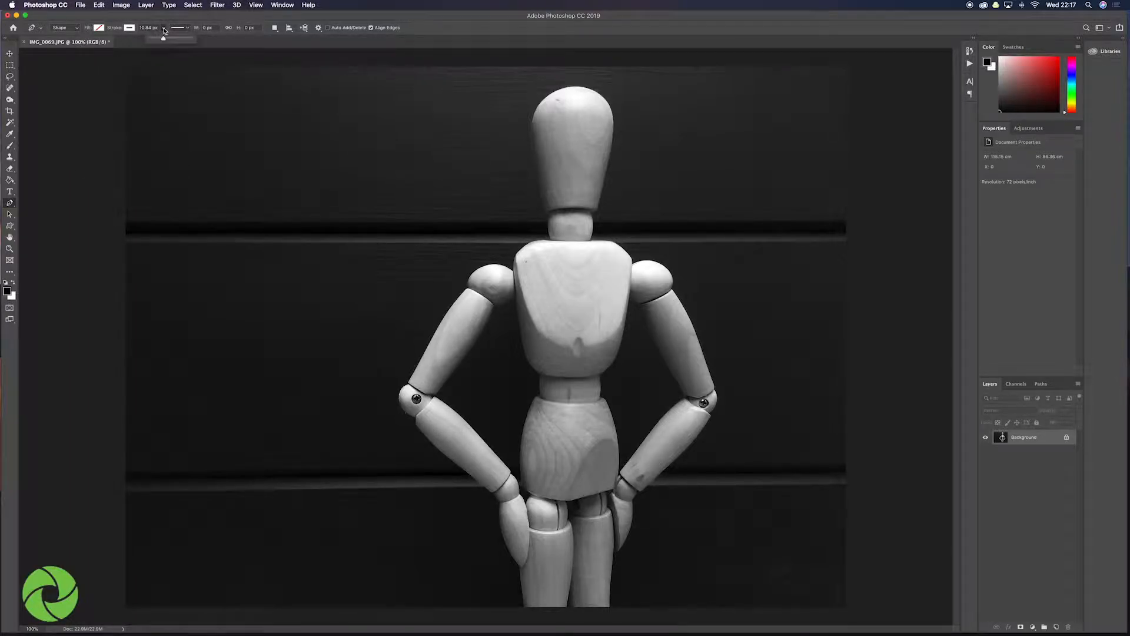
{"action": "left_click", "coordinate": [138, 28]}
{"action": "type", "text": "15"}
- Draw a closed inverted triangle around the mannequin, with upper corners beside the head and the lowest point between the thighs
{"action": "left_click", "coordinate": [711, 147]}
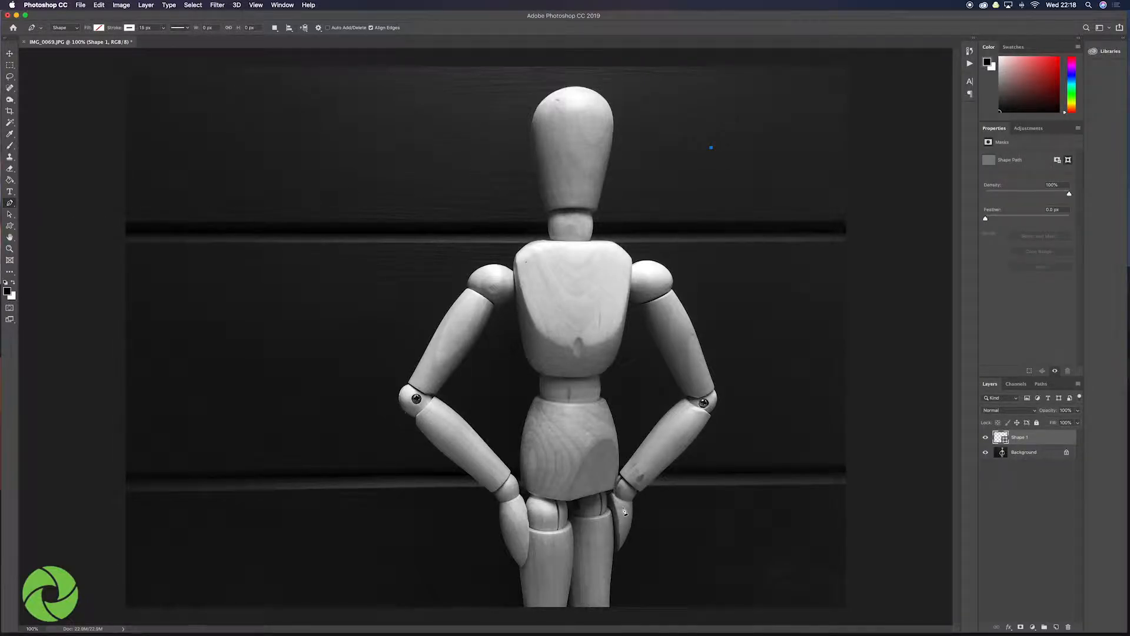
{"action": "left_click", "coordinate": [578, 549]}
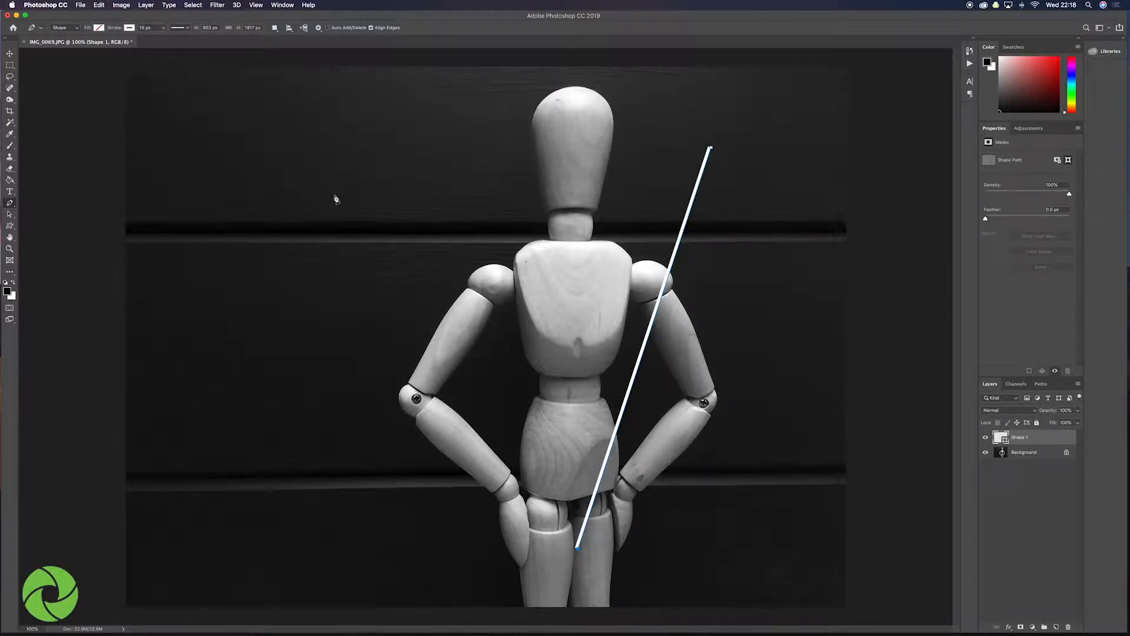
{"action": "left_click", "coordinate": [307, 188]}
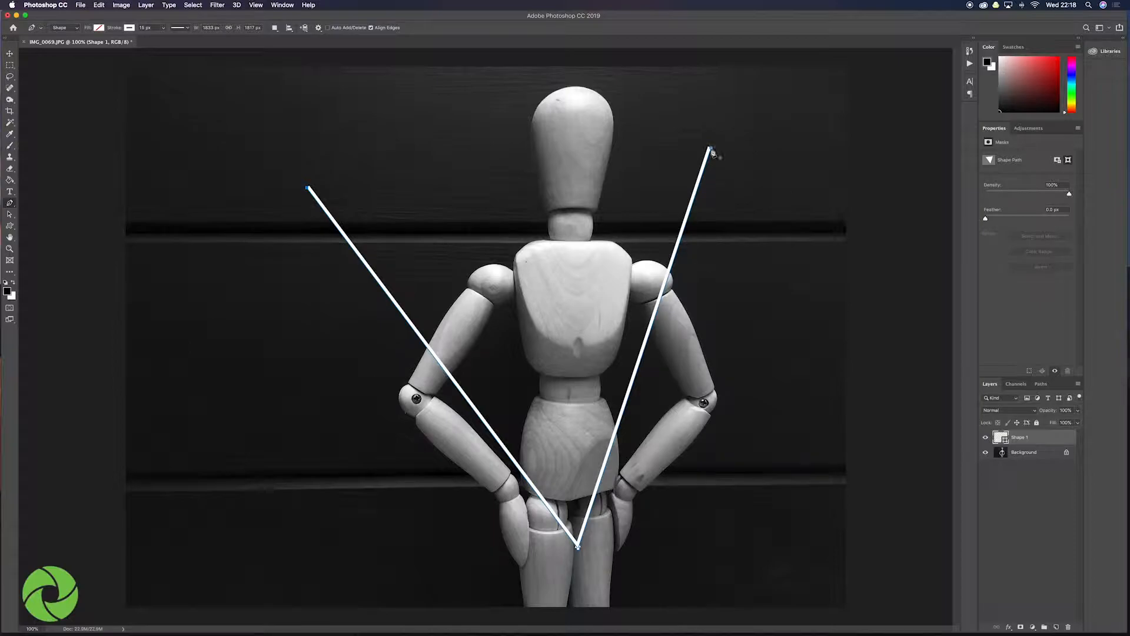
{"action": "left_click", "coordinate": [712, 150]}
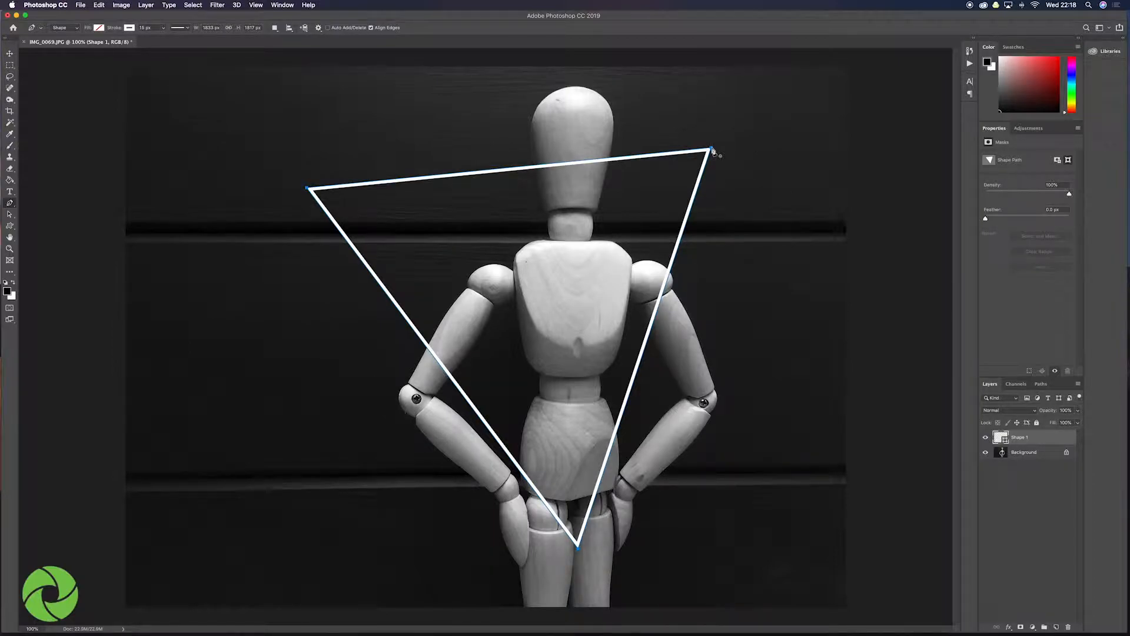
{"action": "key", "text": "Return"}
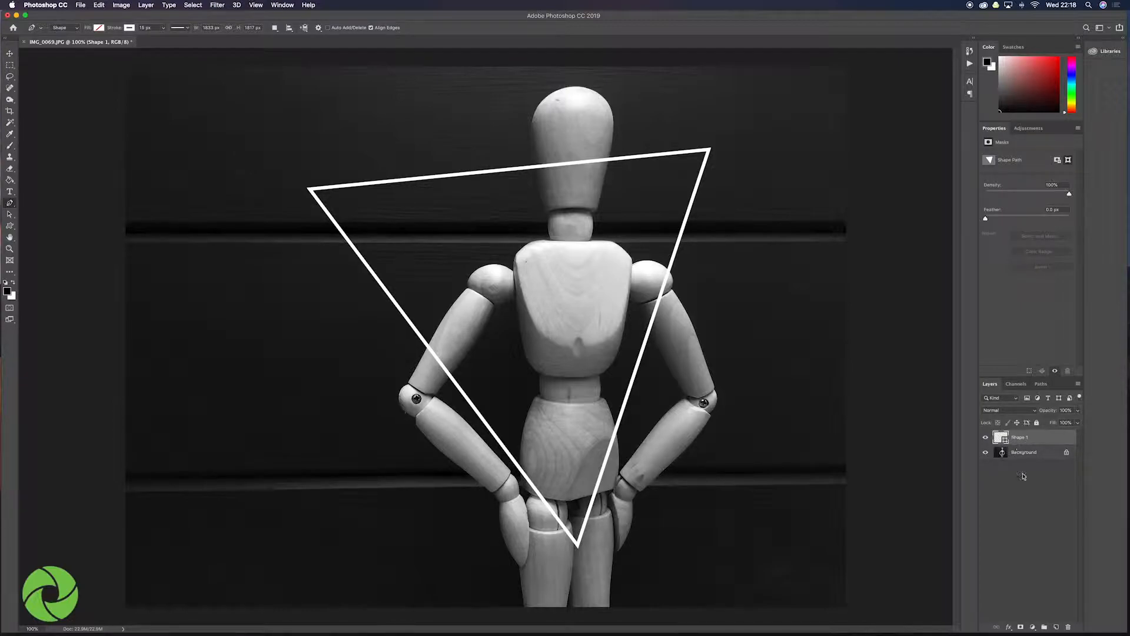
- Add an Outer Glow effect to the triangle layer and set its colour to green 099229
{"action": "left_click", "coordinate": [1009, 628]}
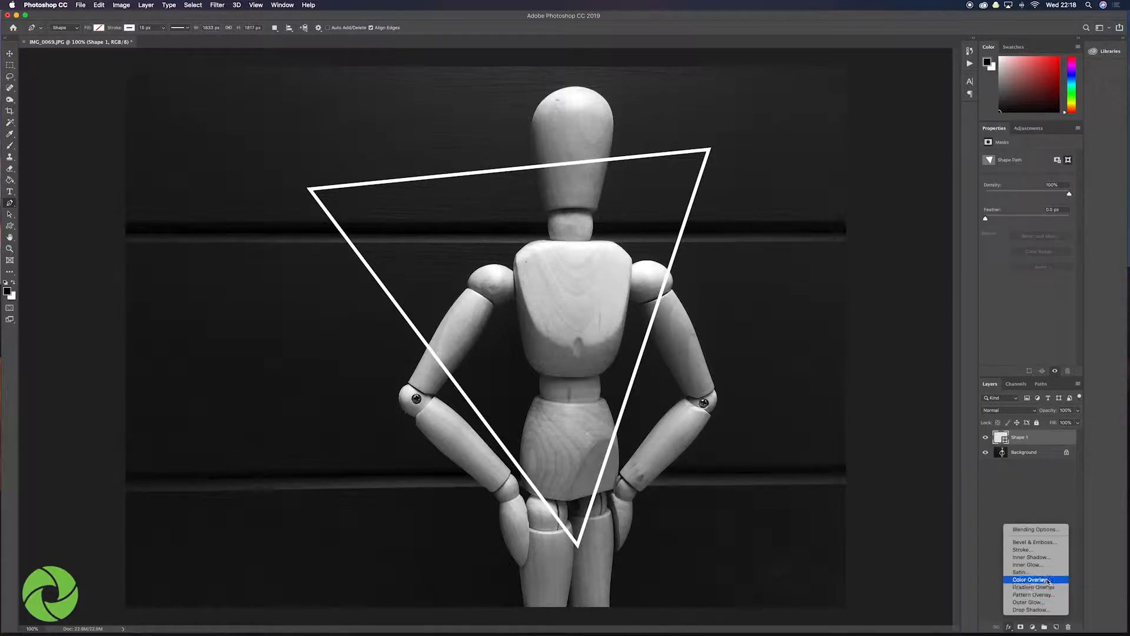
{"action": "left_click", "coordinate": [1026, 603]}
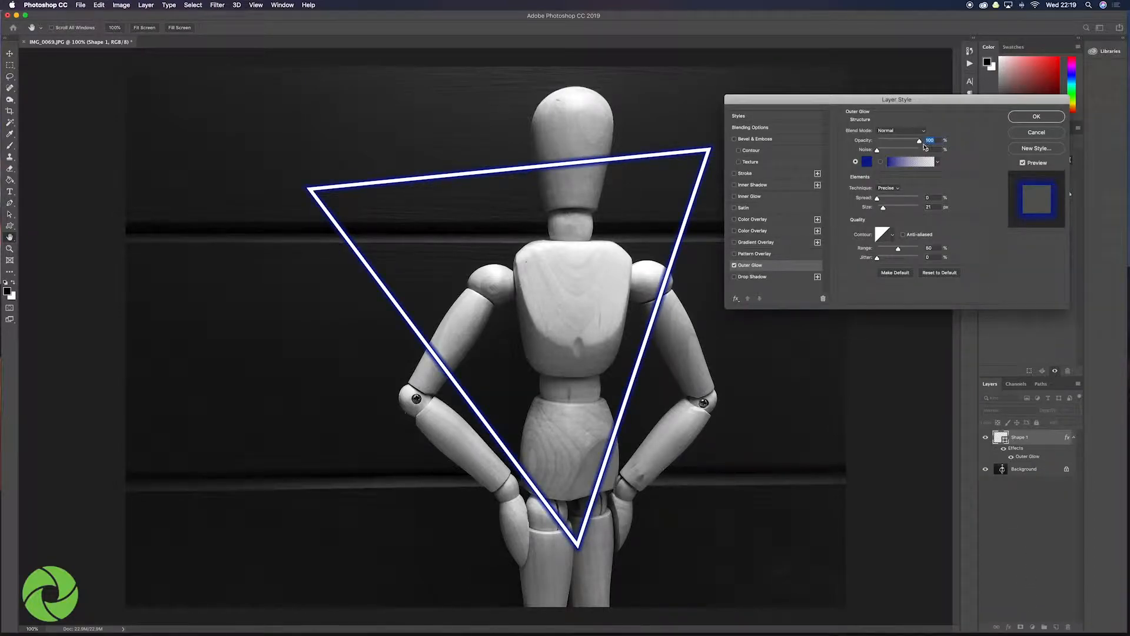
{"action": "left_click", "coordinate": [868, 161]}
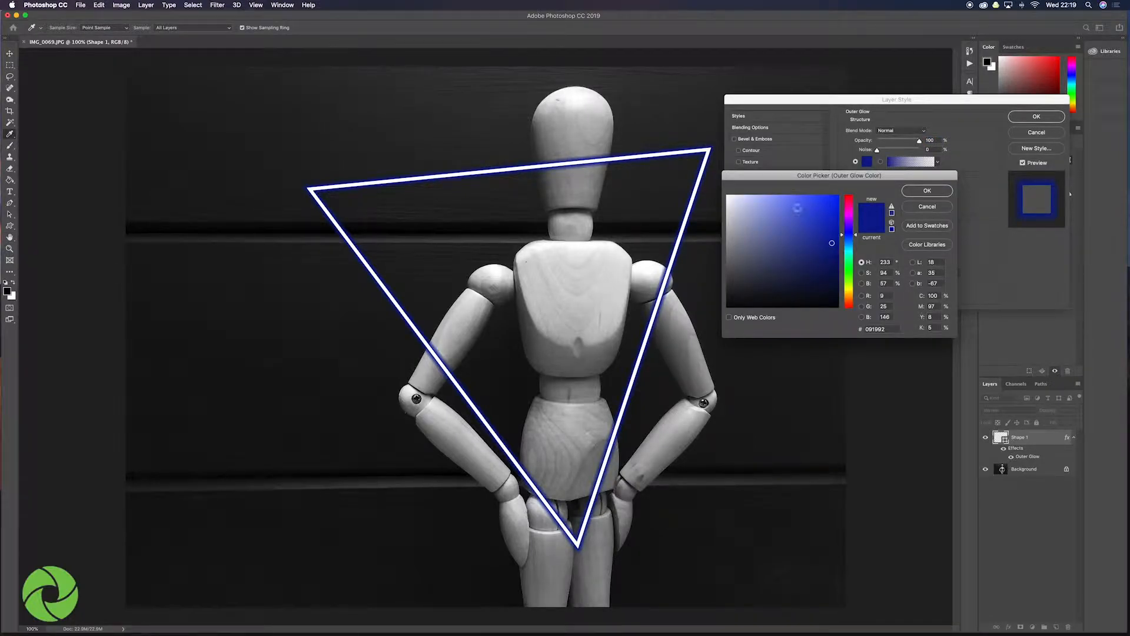
{"action": "left_click", "coordinate": [850, 268]}
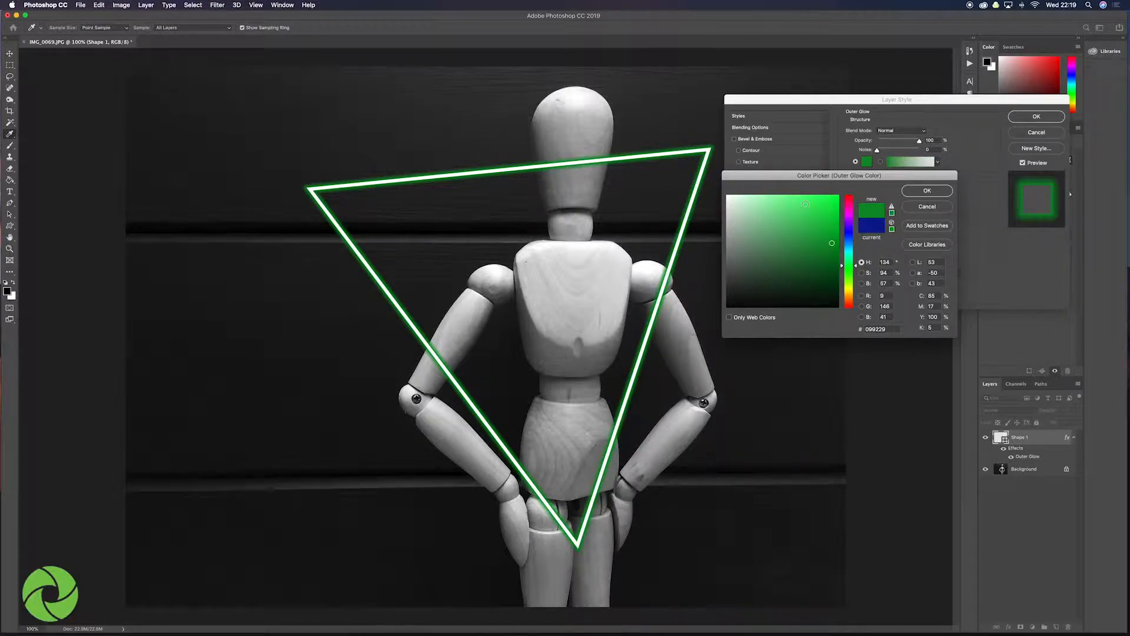
{"action": "left_click", "coordinate": [931, 193]}
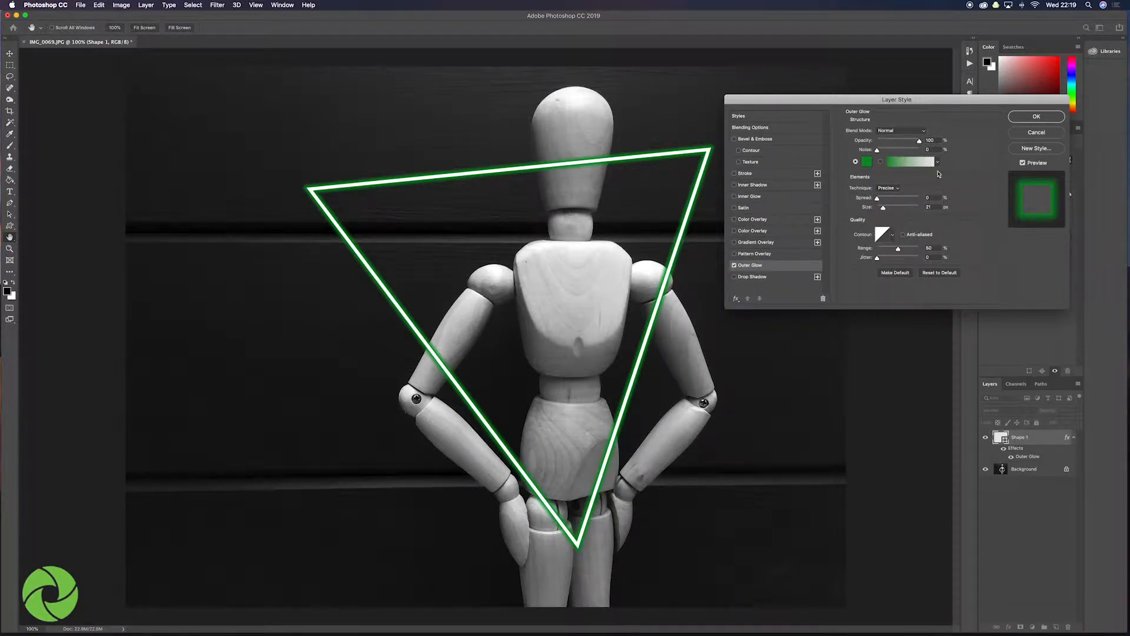
- Set the outer glow's blend mode to Screen and its opacity to 50%
{"action": "left_click", "coordinate": [926, 134]}
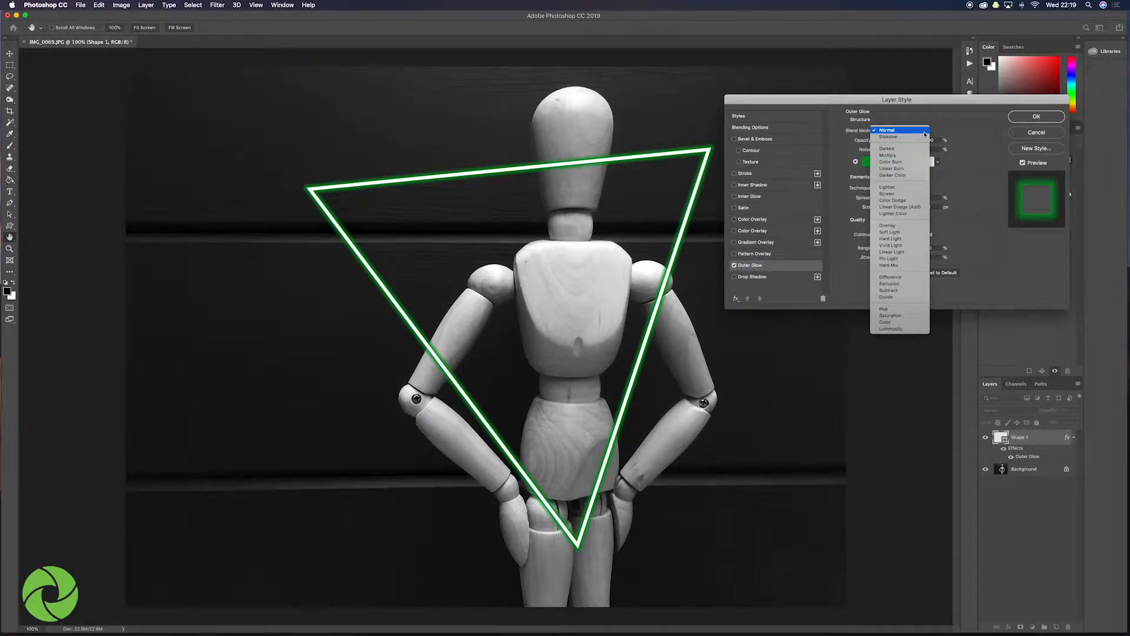
{"action": "left_click", "coordinate": [887, 194]}
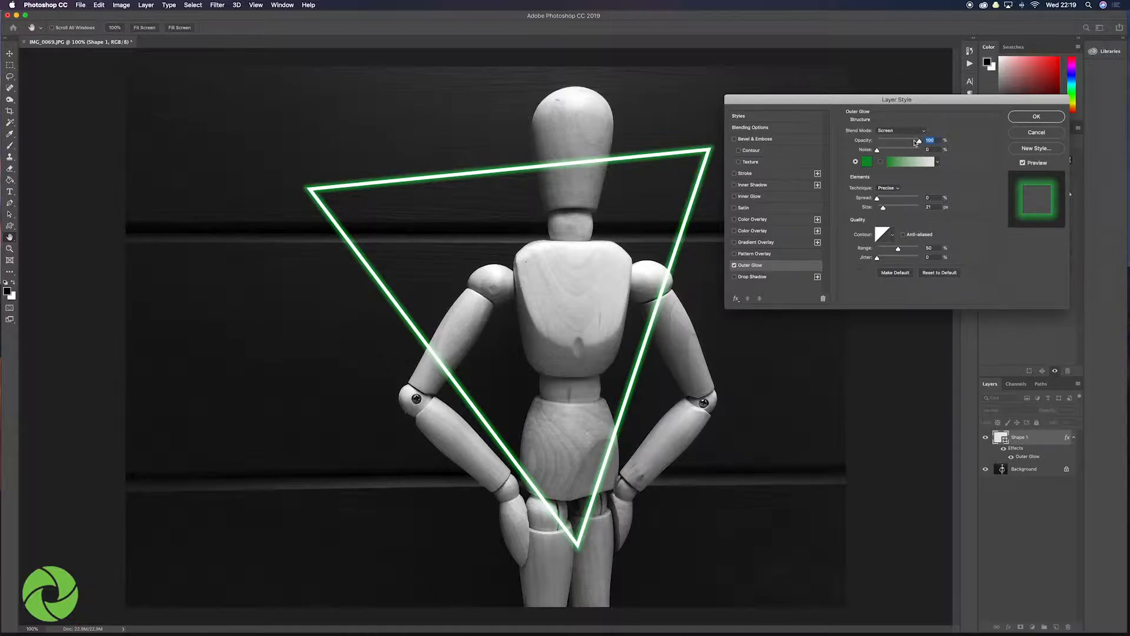
{"action": "mouse_move", "coordinate": [916, 143]}
{"action": "left_mouse_down"}
{"action": "mouse_move", "coordinate": [879, 142]}
{"action": "mouse_move", "coordinate": [898, 141]}
{"action": "left_mouse_up"}
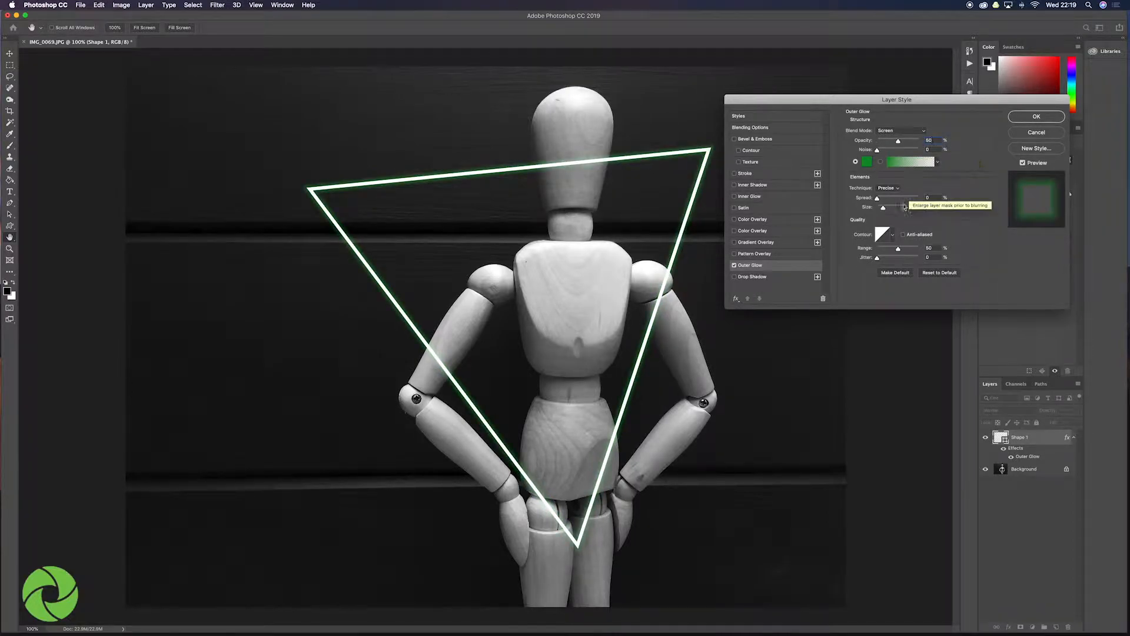
- Set the outer glow's spread to 6% and its size to 40 px
{"action": "left_click_drag", "start_coordinate": [932, 199], "coordinate": [917, 200]}
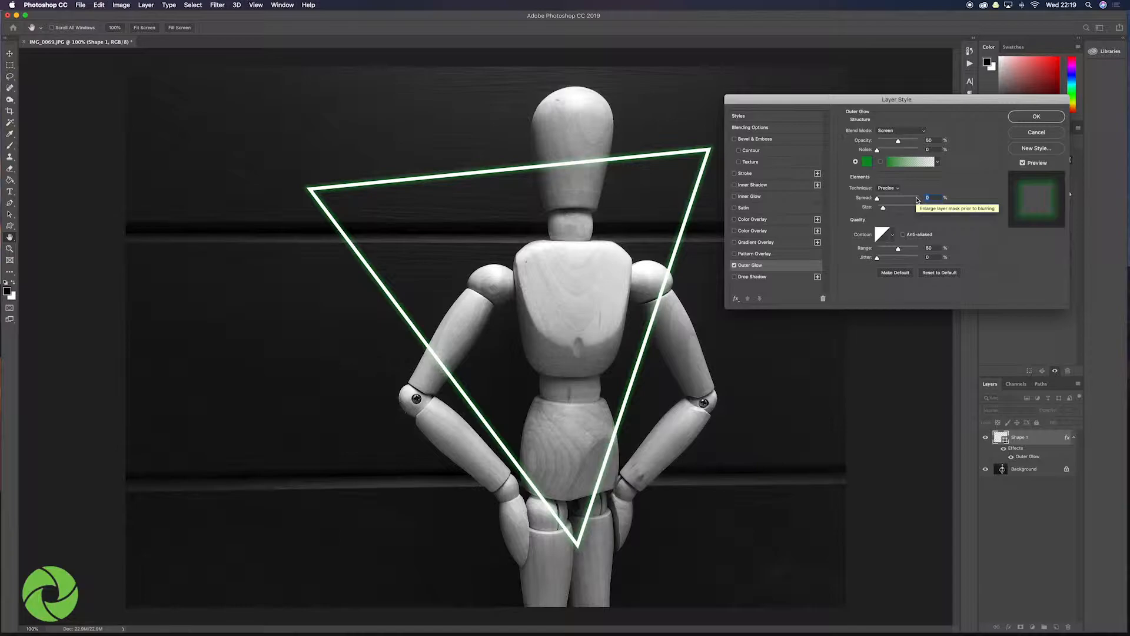
{"action": "type", "text": "6"}
{"action": "key", "text": "Tab"}
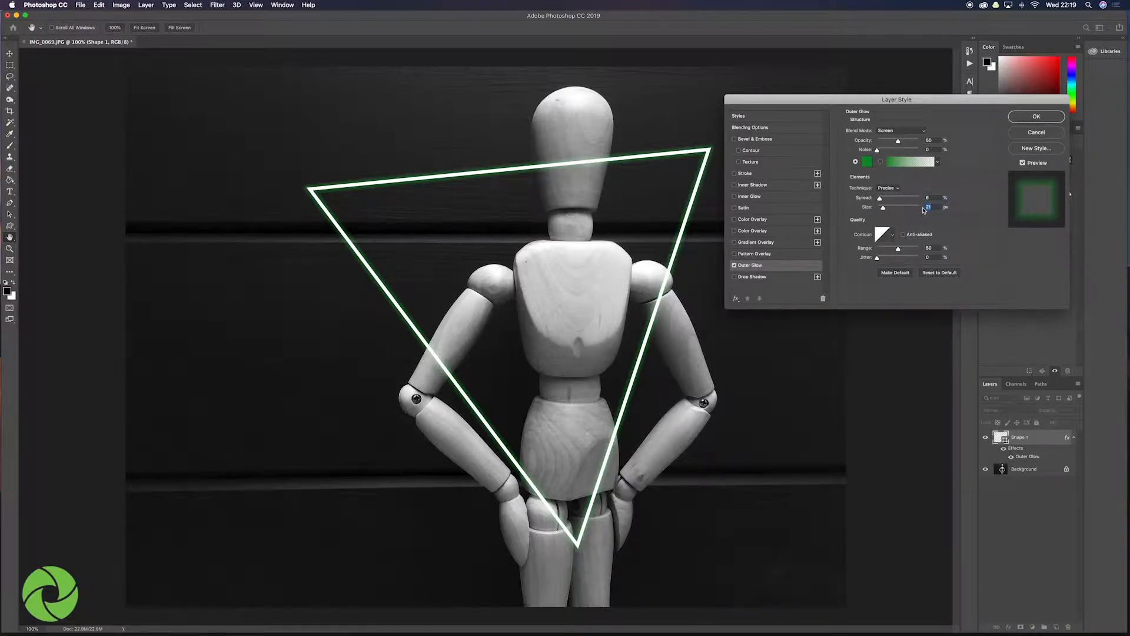
{"action": "type", "text": "70"}
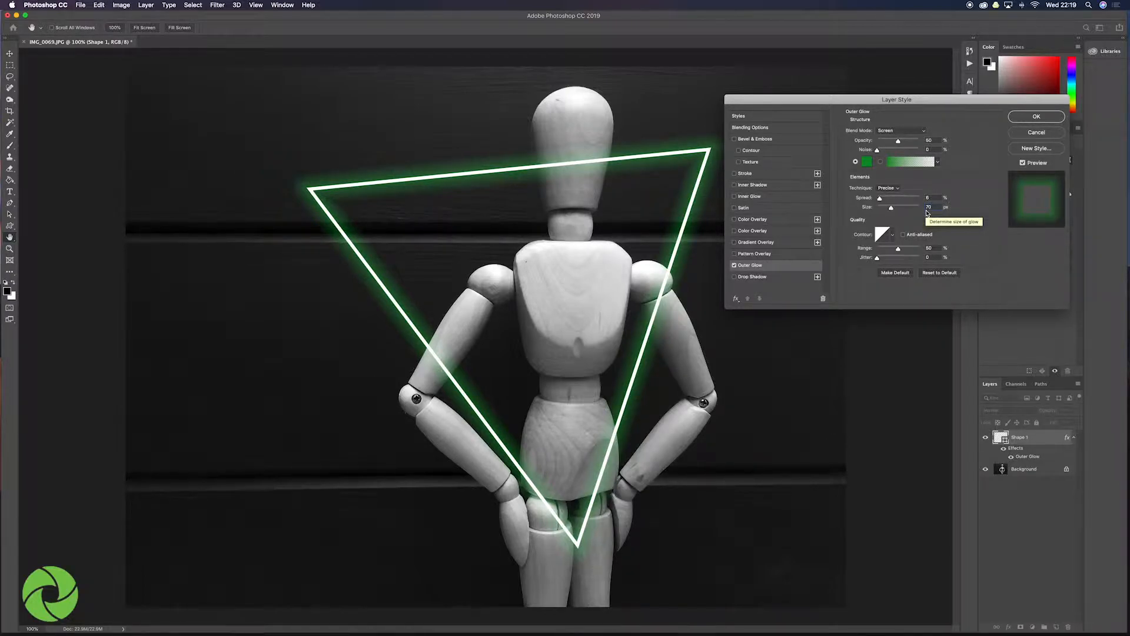
{"action": "type", "text": "40"}
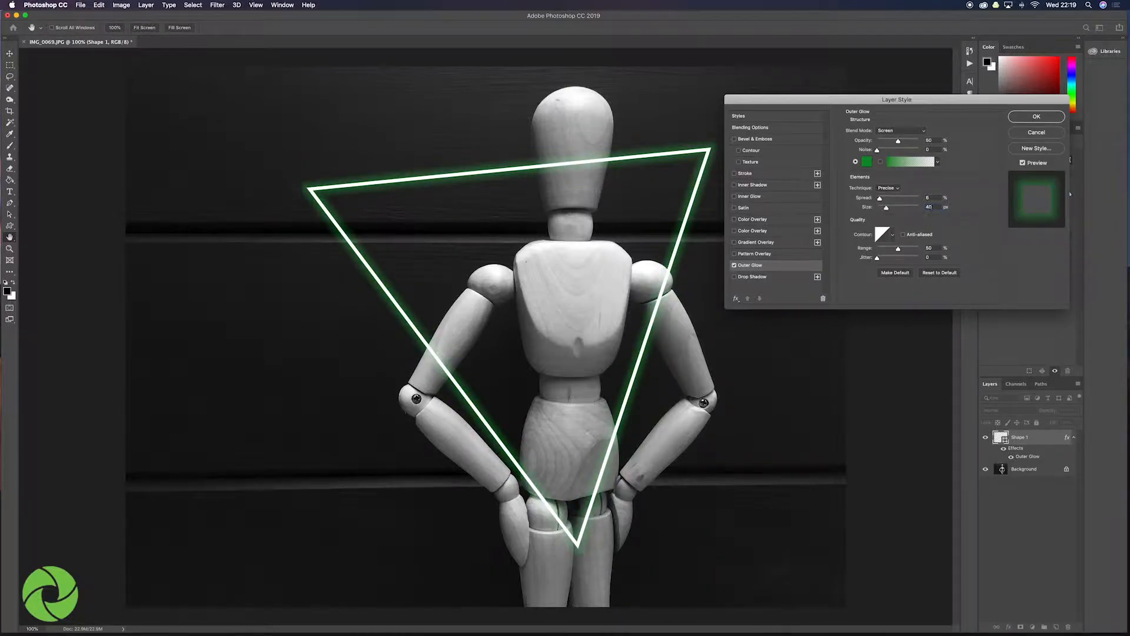
- Enable the Inner Glow effect on the triangle and open its settings
{"action": "left_click", "coordinate": [735, 197]}
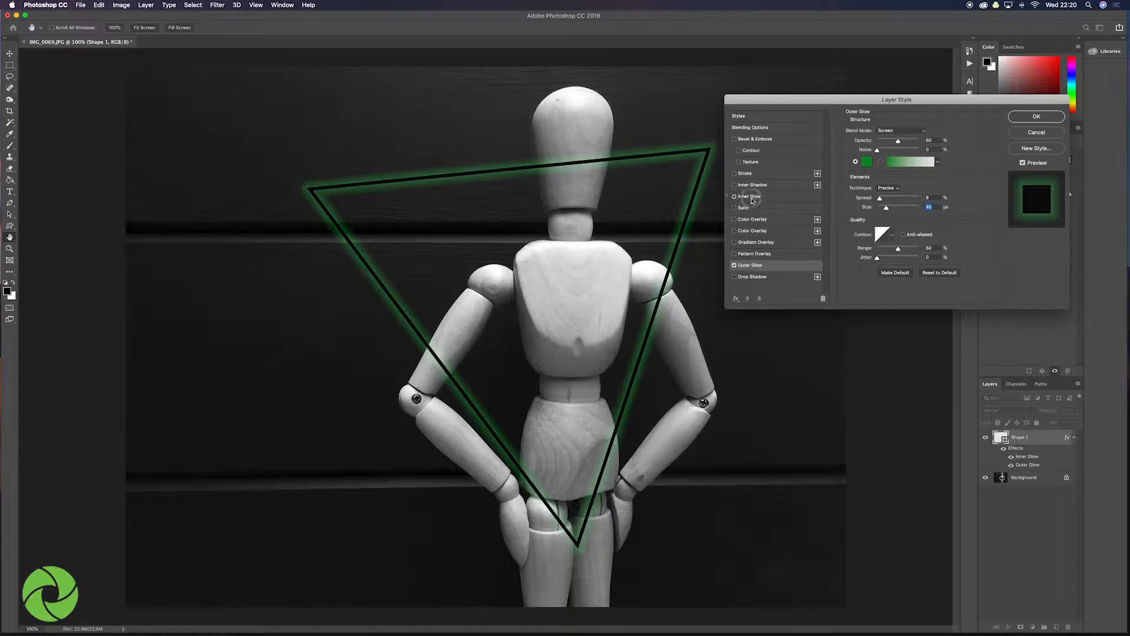
{"action": "left_click", "coordinate": [752, 200]}
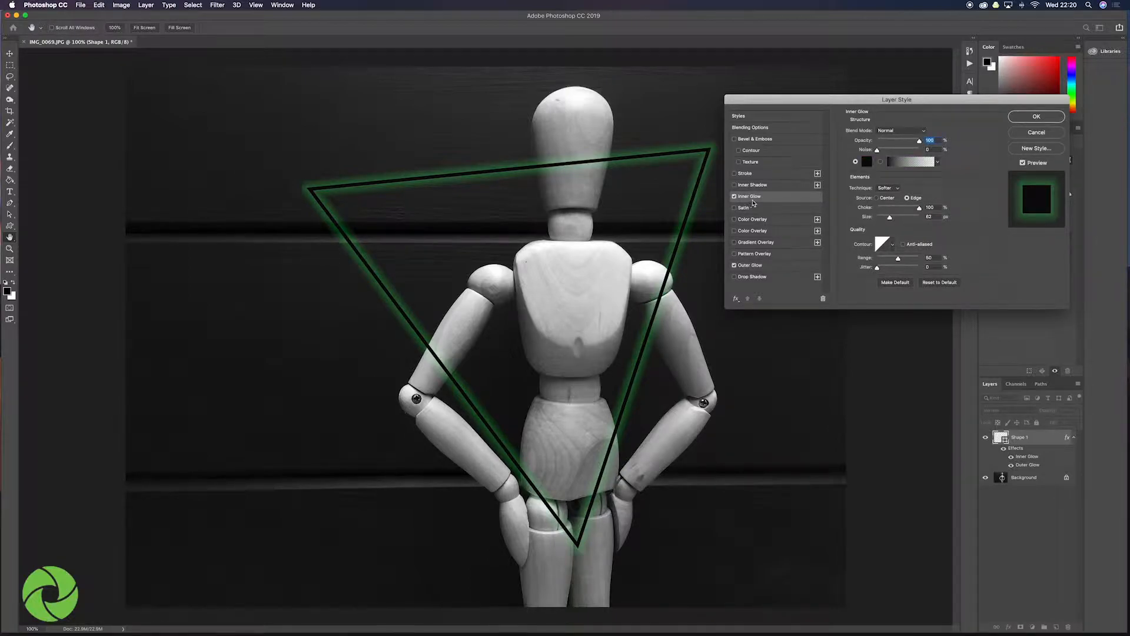
{"action": "left_click", "coordinate": [868, 163]}
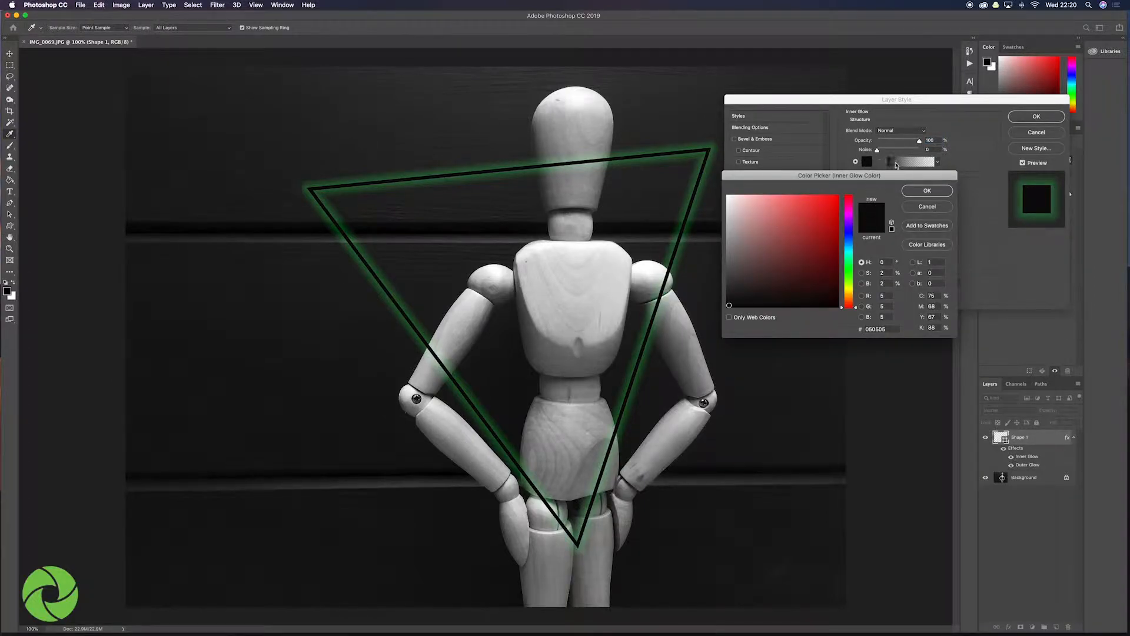
{"action": "left_click", "coordinate": [928, 207]}
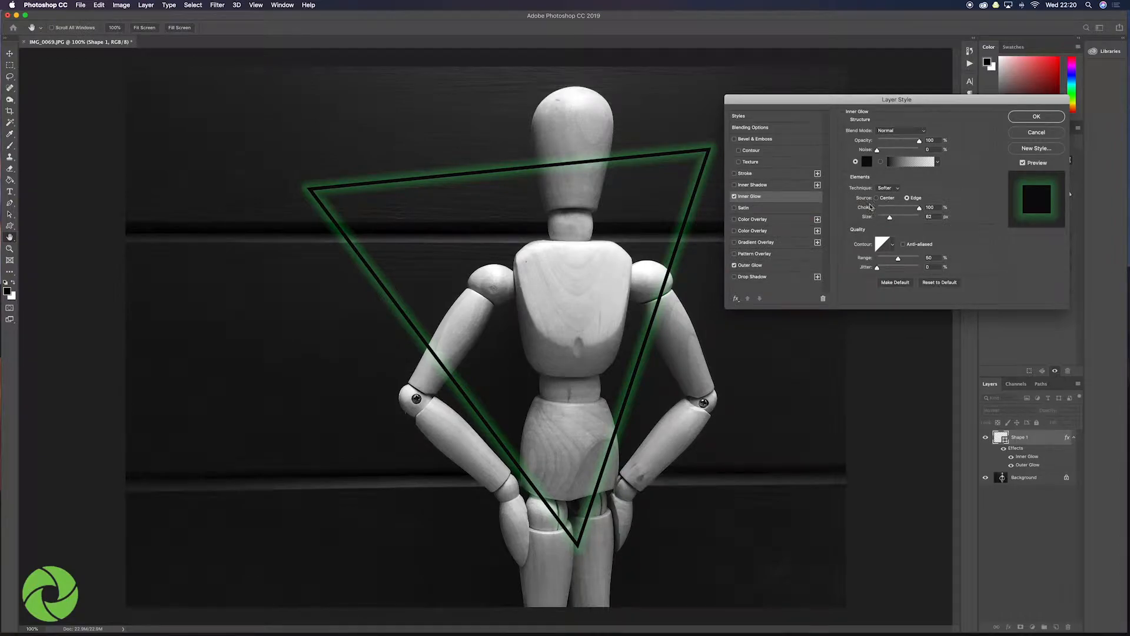
- Copy the outer glow's colour code 099229 and apply it as the inner glow's colour
{"action": "left_click", "coordinate": [776, 266]}
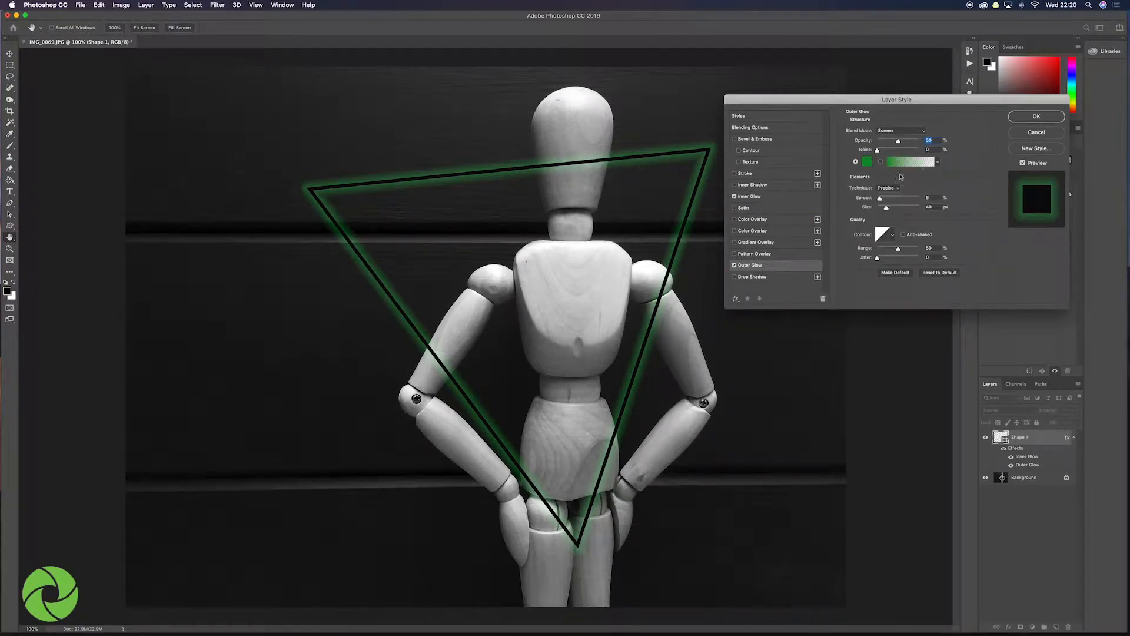
{"action": "left_click", "coordinate": [868, 162]}
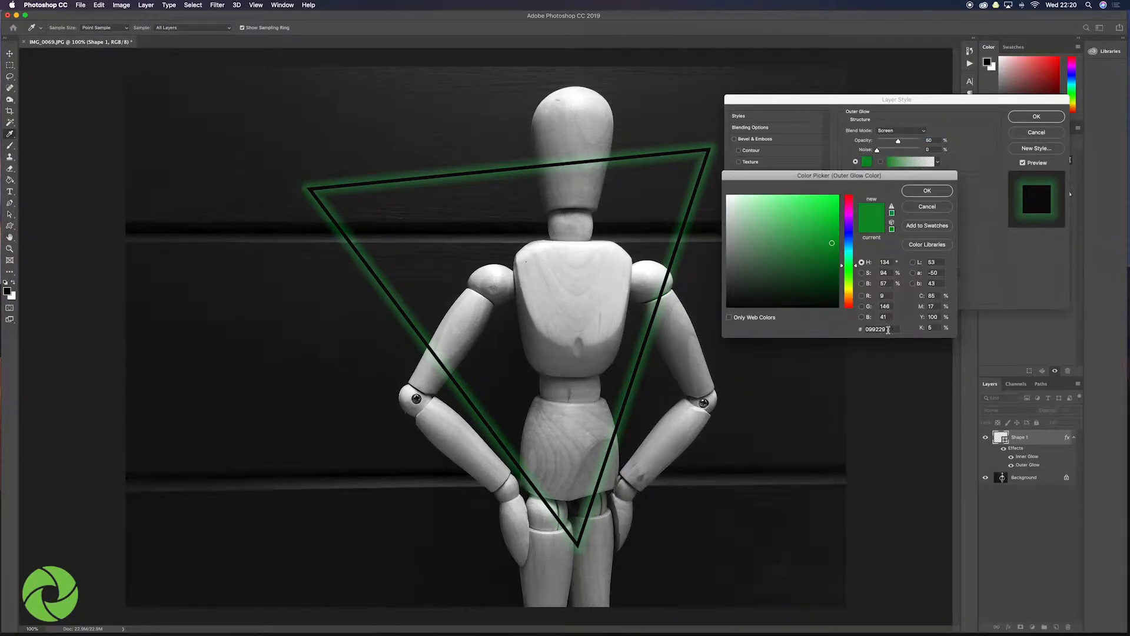
{"action": "left_click_drag", "start_coordinate": [889, 330], "coordinate": [851, 333]}
{"action": "left_click", "coordinate": [927, 191]}
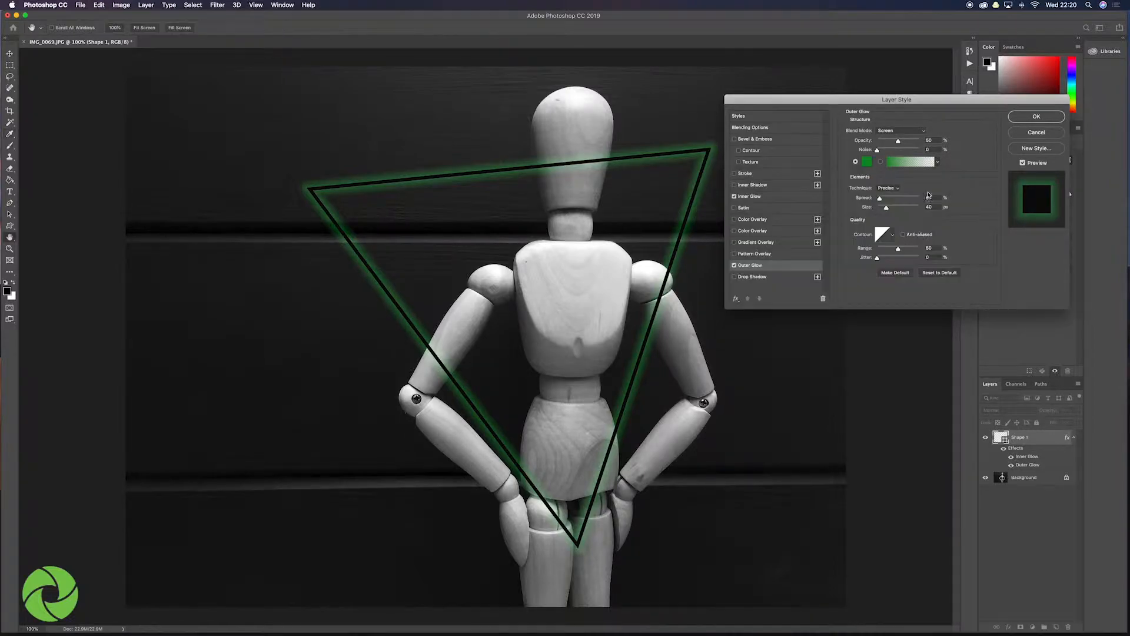
{"action": "left_click", "coordinate": [765, 197]}
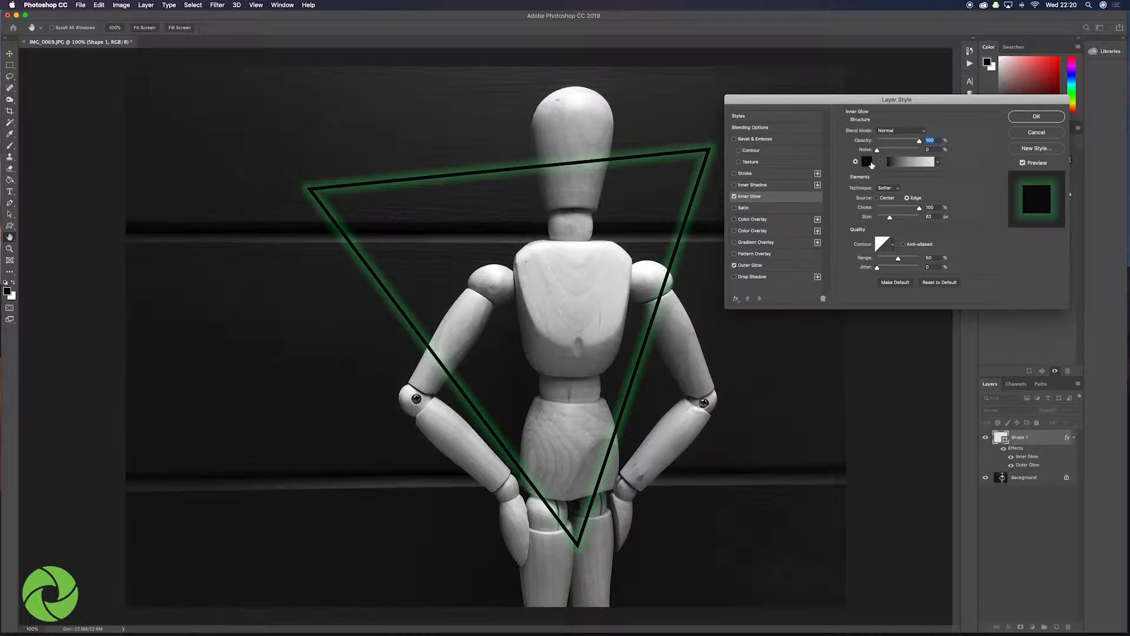
{"action": "left_click", "coordinate": [868, 163]}
{"action": "double_click", "coordinate": [883, 329]}
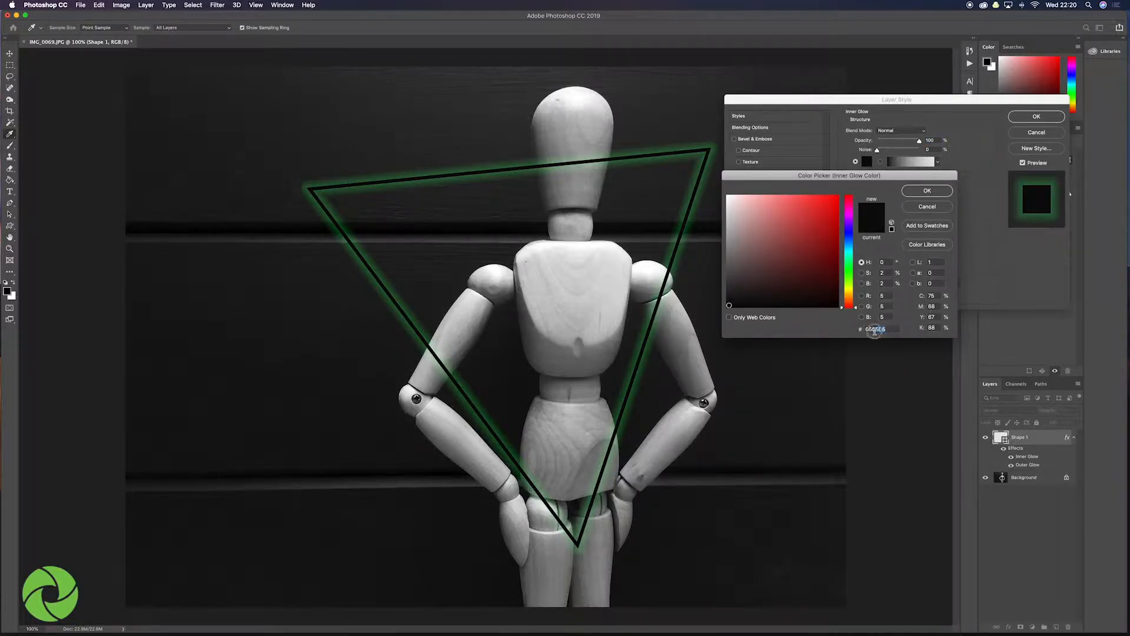
{"action": "key", "text": "super+v"}
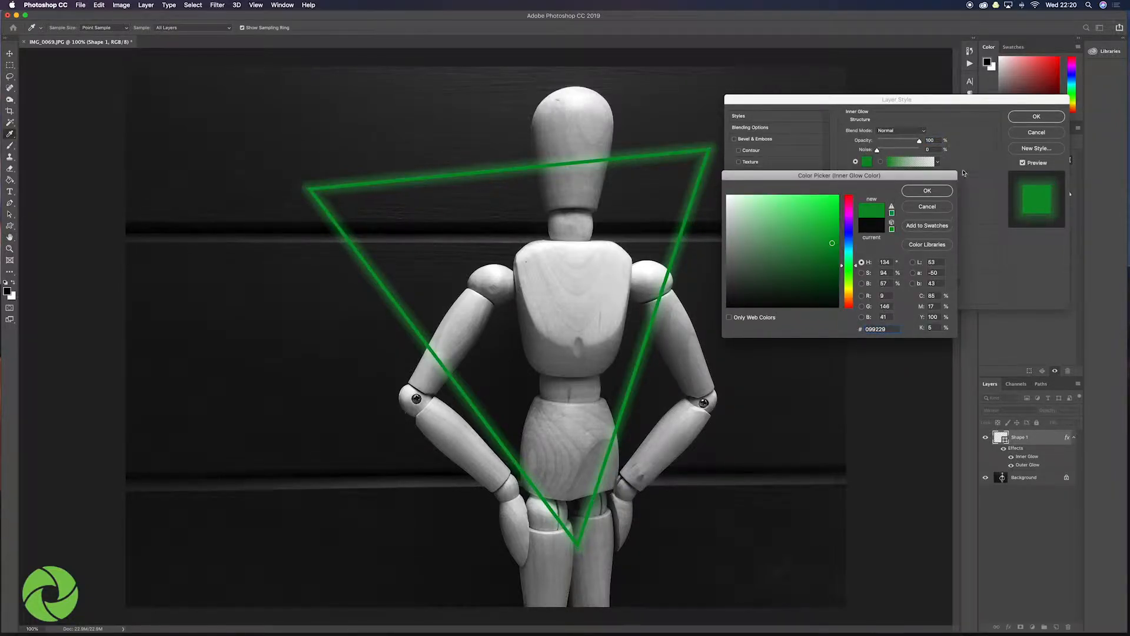
{"action": "left_click", "coordinate": [929, 192]}
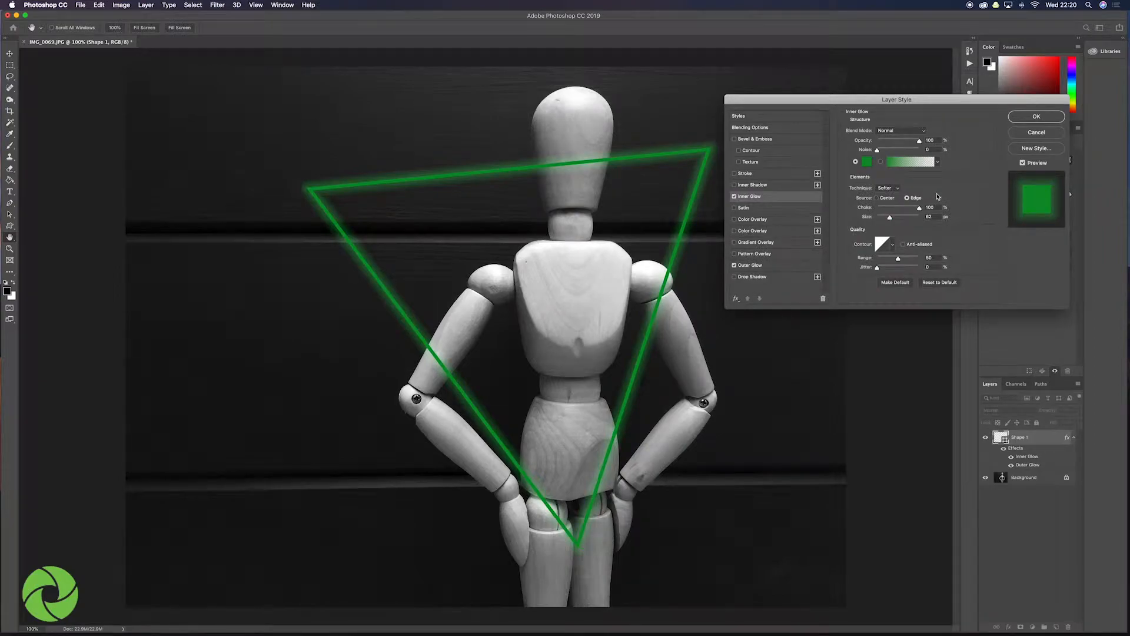
- Set the inner glow's size to 10 px and its blend mode to Multiply
{"action": "double_click", "coordinate": [936, 216]}
{"action": "type", "text": "10"}
{"action": "left_click", "coordinate": [924, 131]}
{"action": "left_click", "coordinate": [894, 157]}
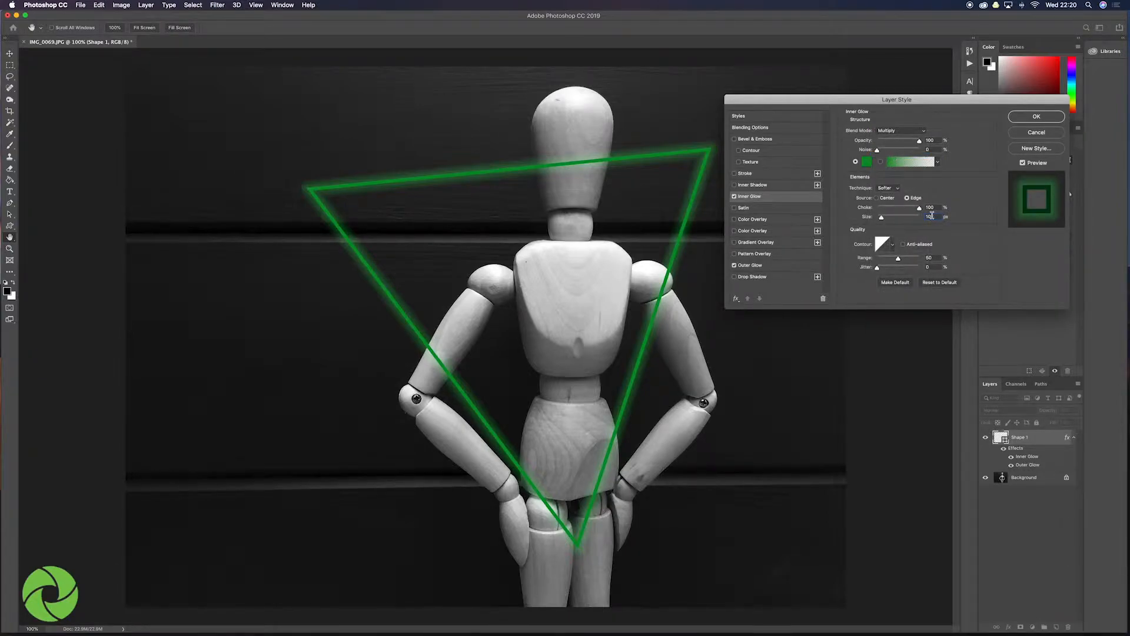
- Set the inner glow's size to 5 px and apply the layer style to the triangle
{"action": "type", "text": "5"}
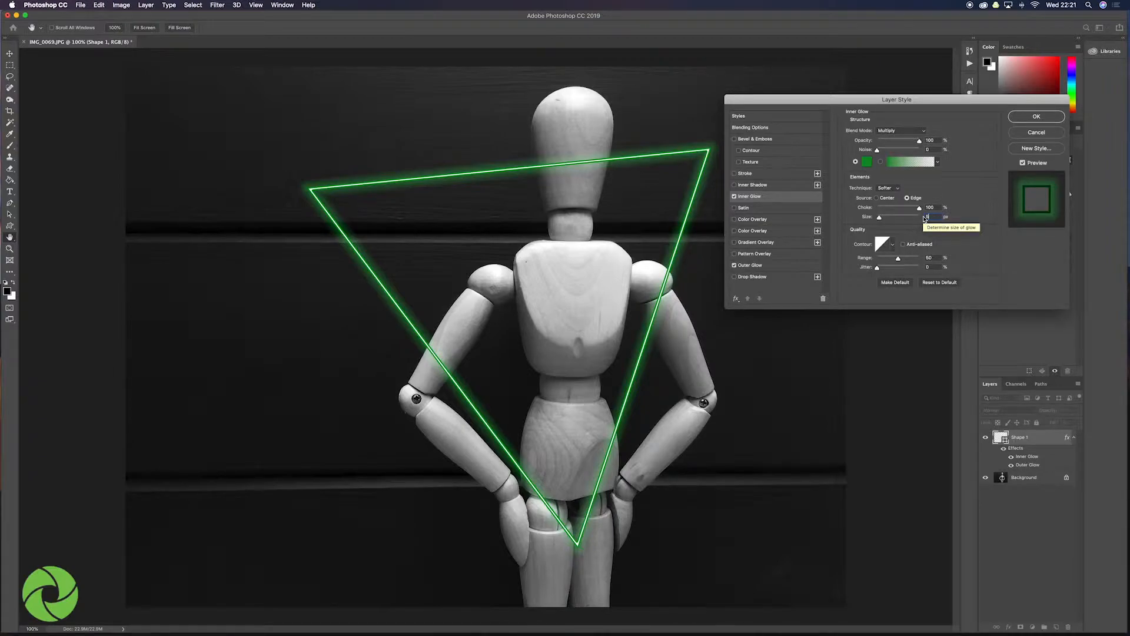
{"action": "left_click", "coordinate": [1036, 117]}
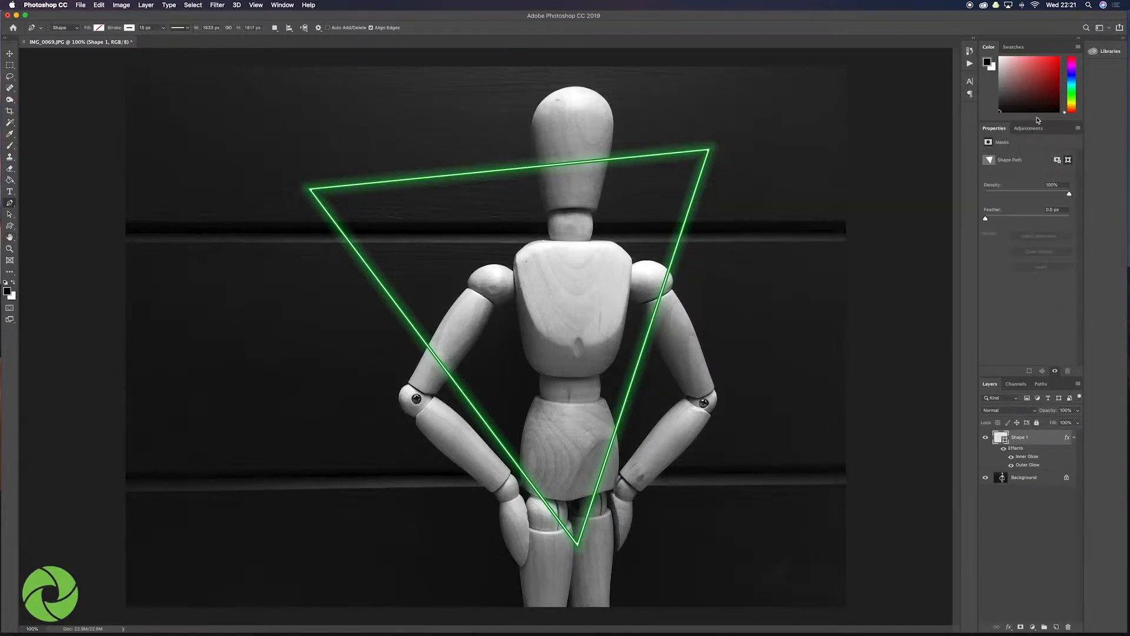
- Convert the Shape 1 layer to a smart object and add a layer mask to it
{"action": "right_click", "coordinate": [1040, 439]}
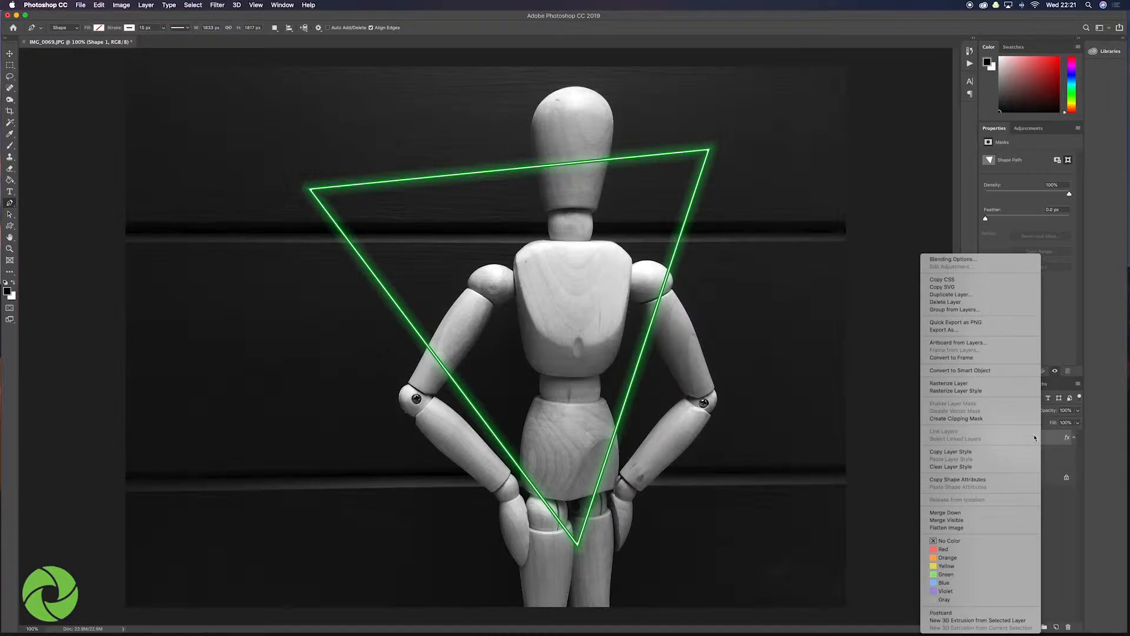
{"action": "left_click", "coordinate": [971, 372]}
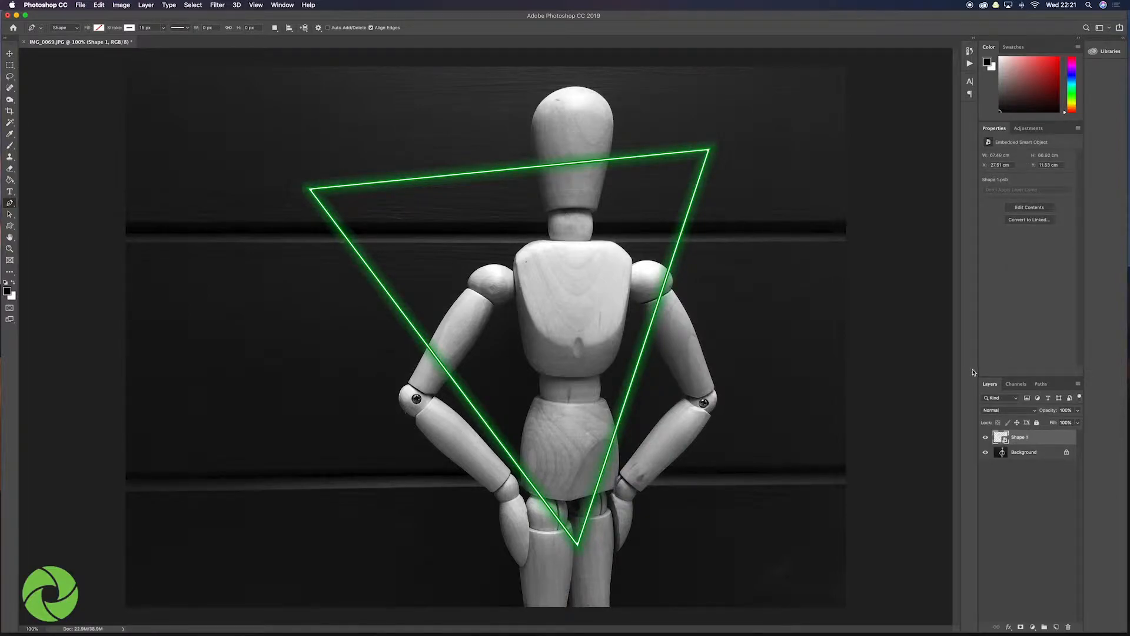
{"action": "left_click", "coordinate": [1020, 628]}
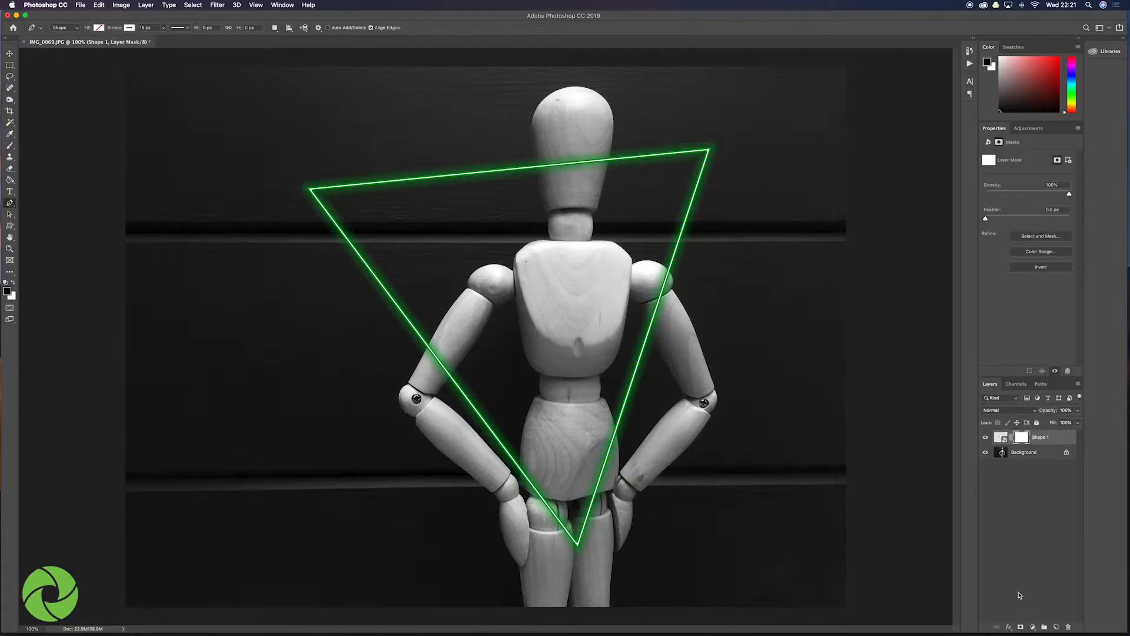
- Paint black on the layer mask with a small brush to hide the neon line over the shoulder and upper arm on the image's right side
{"action": "key", "text": "b"}
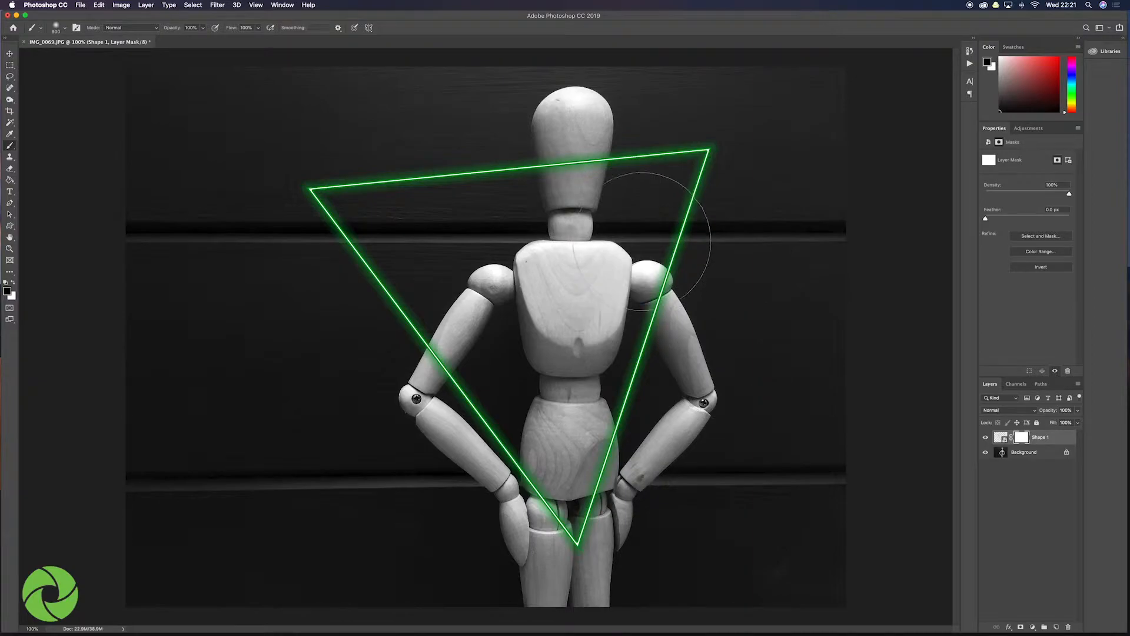
{"action": "key", "text": "bracketleft"}
{"action": "key", "text": "bracketleft"}
{"action": "key", "text": "bracketleft"}
{"action": "key", "text": "bracketleft"}
{"action": "key", "text": "bracketleft"}
{"action": "key", "text": "bracketleft"}
{"action": "key", "text": "bracketleft"}
{"action": "key", "text": "bracketleft"}
{"action": "key", "text": "bracketleft"}
{"action": "key", "text": "bracketleft"}
{"action": "key", "text": "bracketleft"}
{"action": "key", "text": "bracketleft"}
{"action": "key", "text": "bracketleft"}
{"action": "key", "text": "bracketleft"}
{"action": "key", "text": "4"}
{"action": "key", "text": "7"}
{"action": "scroll", "coordinate": [657, 290], "scroll_direction": "up", "scroll_amount": 10}
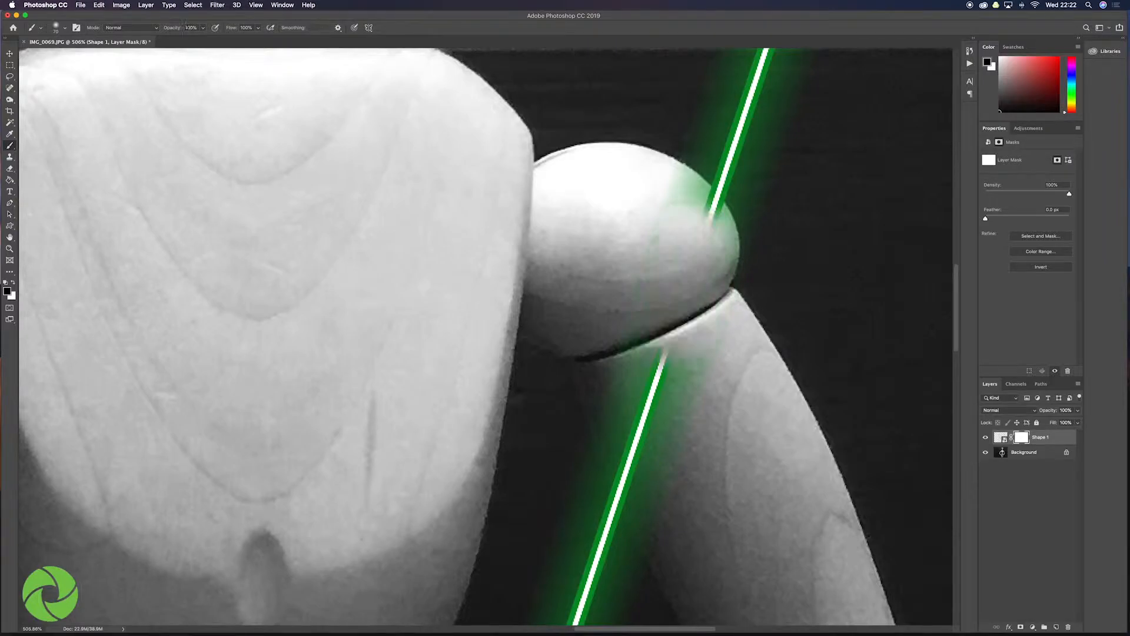
{"action": "left_click_drag", "start_coordinate": [690, 249], "coordinate": [692, 232]}
{"action": "mouse_move", "coordinate": [677, 318]}
{"action": "left_mouse_down"}
{"action": "mouse_move", "coordinate": [635, 436]}
{"action": "mouse_move", "coordinate": [606, 365]}
{"action": "mouse_move", "coordinate": [658, 455]}
{"action": "mouse_move", "coordinate": [607, 388]}
{"action": "mouse_move", "coordinate": [633, 465]}
{"action": "mouse_move", "coordinate": [684, 435]}
{"action": "left_mouse_up"}
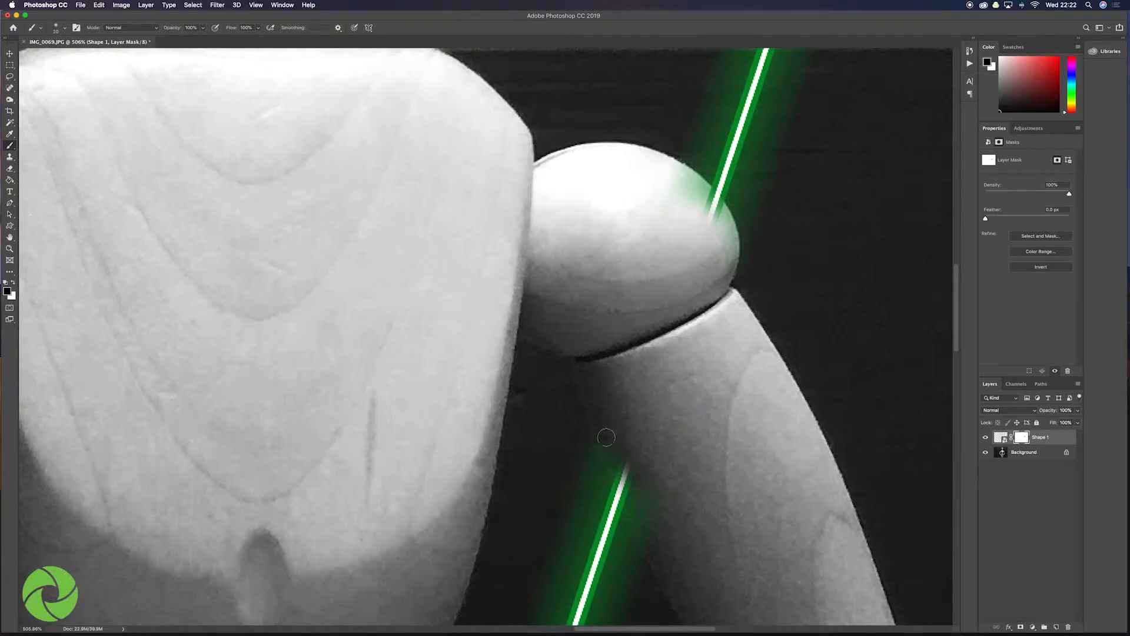
- Refine the mask along the inner edge of that upper arm and the shoulder ball, removing the leftover green glow
{"action": "left_click_drag", "start_coordinate": [613, 454], "coordinate": [634, 470]}
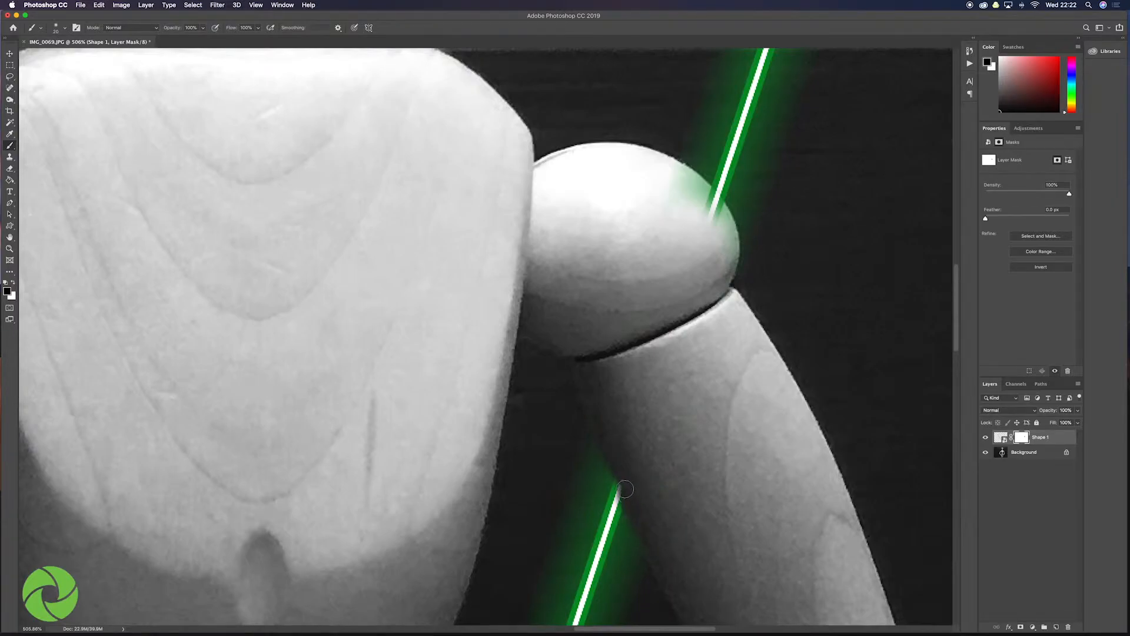
{"action": "left_click_drag", "start_coordinate": [605, 460], "coordinate": [652, 558]}
{"action": "mouse_move", "coordinate": [674, 168]}
{"action": "left_mouse_down"}
{"action": "mouse_move", "coordinate": [713, 208]}
{"action": "mouse_move", "coordinate": [728, 248]}
{"action": "mouse_move", "coordinate": [708, 193]}
{"action": "mouse_move", "coordinate": [677, 188]}
{"action": "mouse_move", "coordinate": [718, 235]}
{"action": "mouse_move", "coordinate": [662, 173]}
{"action": "mouse_move", "coordinate": [685, 214]}
{"action": "left_mouse_up"}
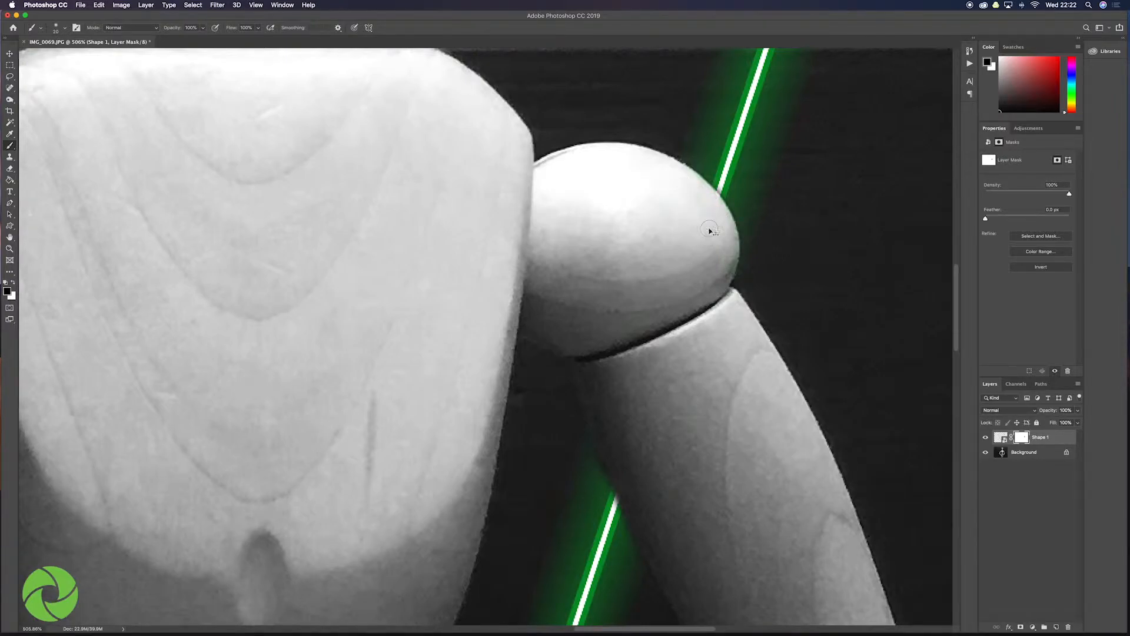
{"action": "key", "text": "super+0"}
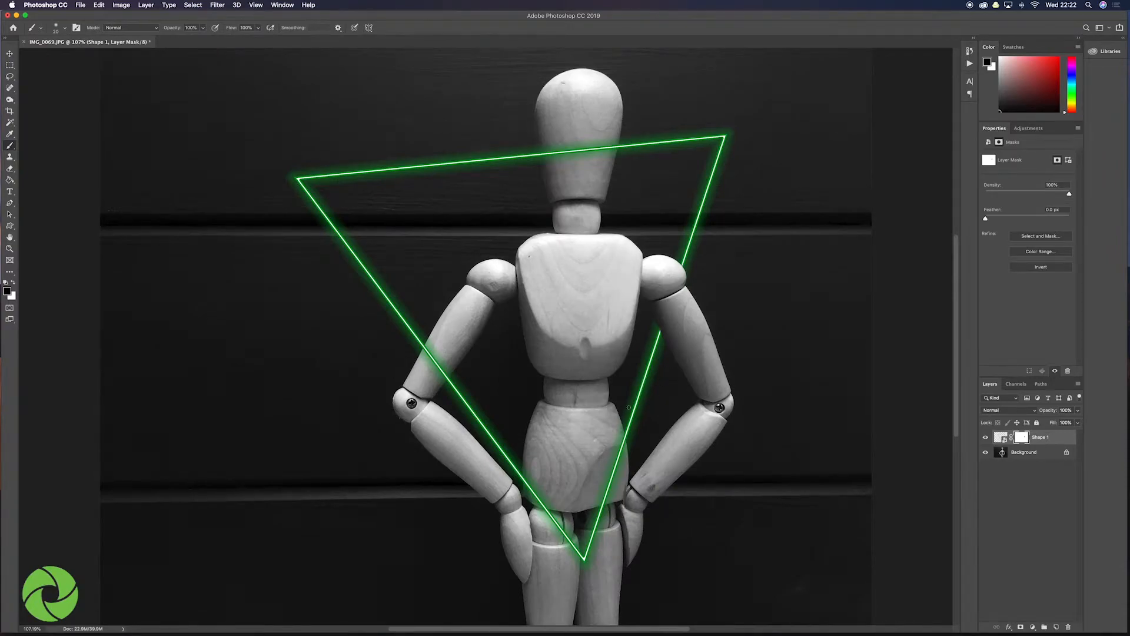
- Mask out the triangle's lower tip where it crosses the mannequin's thighs and pelvis, using a larger brush
{"action": "scroll", "coordinate": [580, 565], "scroll_direction": "up", "scroll_amount": 10}
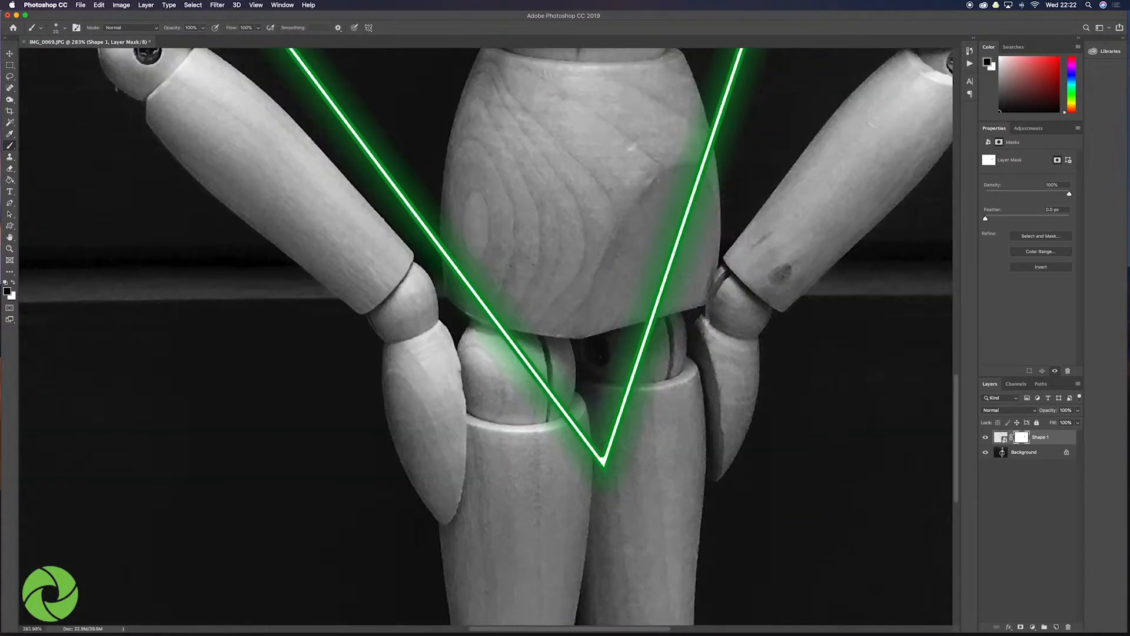
{"action": "key", "text": "bracketright"}
{"action": "key", "text": "bracketright"}
{"action": "key", "text": "bracketright"}
{"action": "key", "text": "bracketright"}
{"action": "key", "text": "bracketright"}
{"action": "key", "text": "bracketright"}
{"action": "key", "text": "bracketright"}
{"action": "key", "text": "bracketright"}
{"action": "left_click_drag", "start_coordinate": [602, 491], "coordinate": [682, 242]}
{"action": "mouse_move", "coordinate": [574, 450]}
{"action": "left_mouse_down"}
{"action": "mouse_move", "coordinate": [492, 318]}
{"action": "mouse_move", "coordinate": [412, 223]}
{"action": "mouse_move", "coordinate": [449, 391]}
{"action": "mouse_move", "coordinate": [506, 462]}
{"action": "left_mouse_up"}
- Mask the leftover glow along the pelvis's left edge with a smaller brush so the line stops at the hip
{"action": "scroll", "coordinate": [471, 321], "scroll_direction": "up", "scroll_amount": 8}
{"action": "key", "text": "bracketleft"}
{"action": "key", "text": "bracketleft"}
{"action": "key", "text": "bracketleft"}
{"action": "key", "text": "bracketleft"}
{"action": "key", "text": "bracketleft"}
{"action": "key", "text": "bracketleft"}
{"action": "mouse_move", "coordinate": [468, 206]}
{"action": "left_mouse_down"}
{"action": "mouse_move", "coordinate": [514, 391]}
{"action": "mouse_move", "coordinate": [498, 243]}
{"action": "mouse_move", "coordinate": [468, 386]}
{"action": "left_mouse_up"}
{"action": "scroll", "coordinate": [467, 386], "scroll_direction": "down", "scroll_amount": 10}
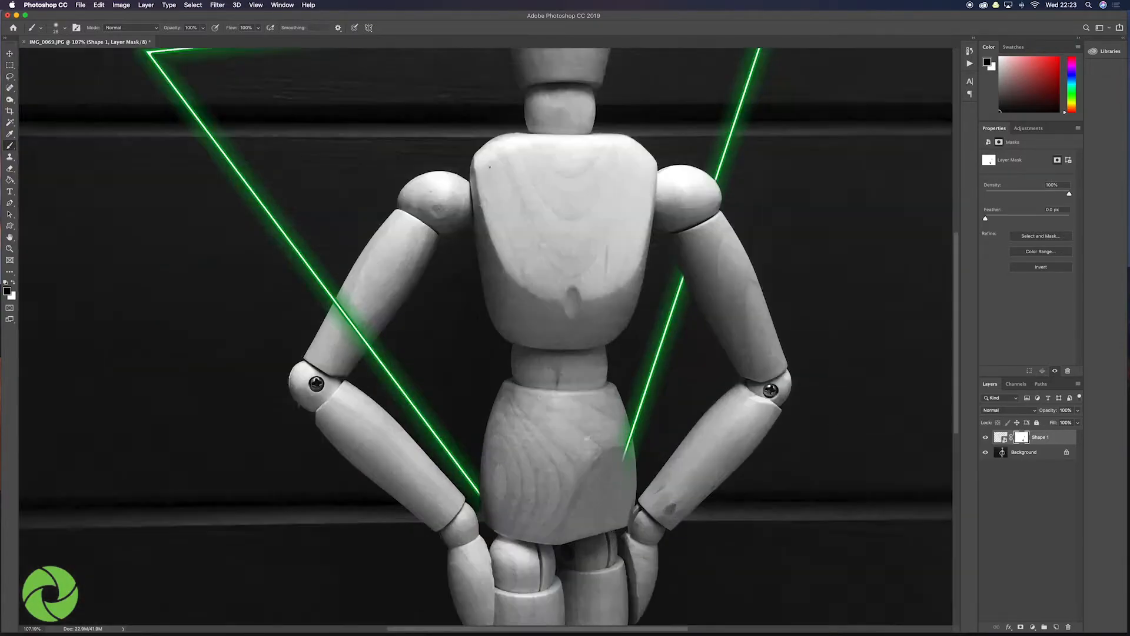
- Clean up the mask along the pelvis's right edge where the neon line meets the hip
{"action": "scroll", "coordinate": [604, 449], "scroll_direction": "up", "scroll_amount": 5}
{"action": "scroll", "coordinate": [638, 362], "scroll_direction": "up", "scroll_amount": 3}
{"action": "mouse_move", "coordinate": [677, 412]}
{"action": "left_mouse_down"}
{"action": "mouse_move", "coordinate": [647, 465]}
{"action": "mouse_move", "coordinate": [660, 559]}
{"action": "left_mouse_up"}
{"action": "scroll", "coordinate": [648, 471], "scroll_direction": "down", "scroll_amount": 5}
{"action": "mouse_move", "coordinate": [612, 347]}
{"action": "left_mouse_down"}
{"action": "mouse_move", "coordinate": [606, 297]}
{"action": "mouse_move", "coordinate": [580, 405]}
{"action": "left_mouse_up"}
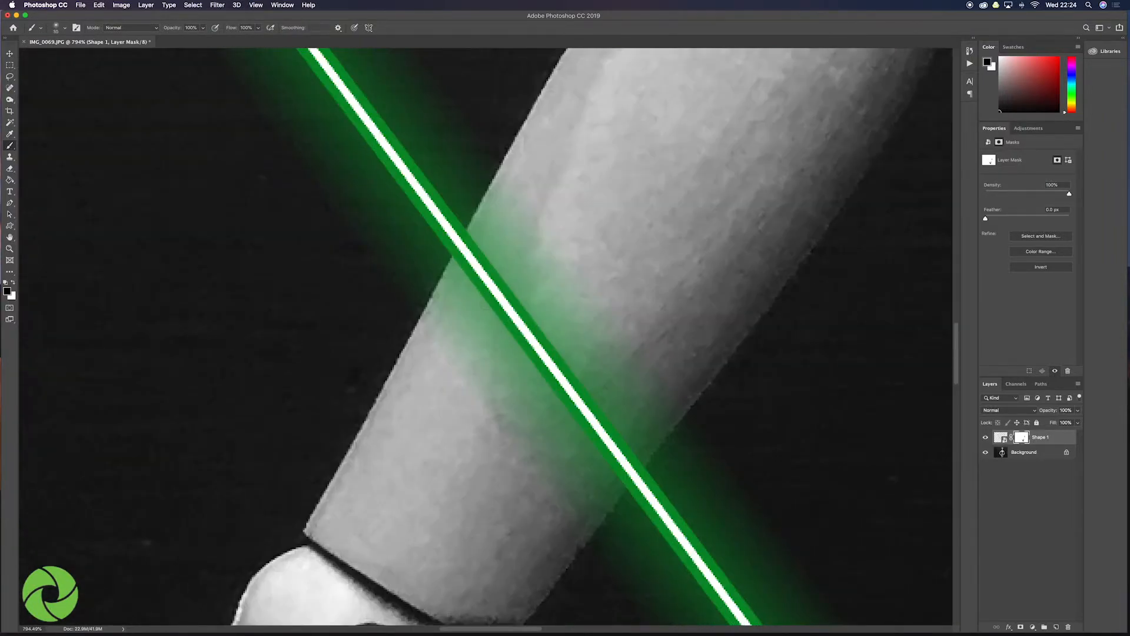
- Mask the neon line where it crosses the upper arm on the image's left side
{"action": "mouse_move", "coordinate": [545, 371]}
{"action": "left_mouse_down"}
{"action": "mouse_move", "coordinate": [567, 317]}
{"action": "mouse_move", "coordinate": [615, 447]}
{"action": "mouse_move", "coordinate": [506, 265]}
{"action": "mouse_move", "coordinate": [474, 268]}
{"action": "left_mouse_up"}
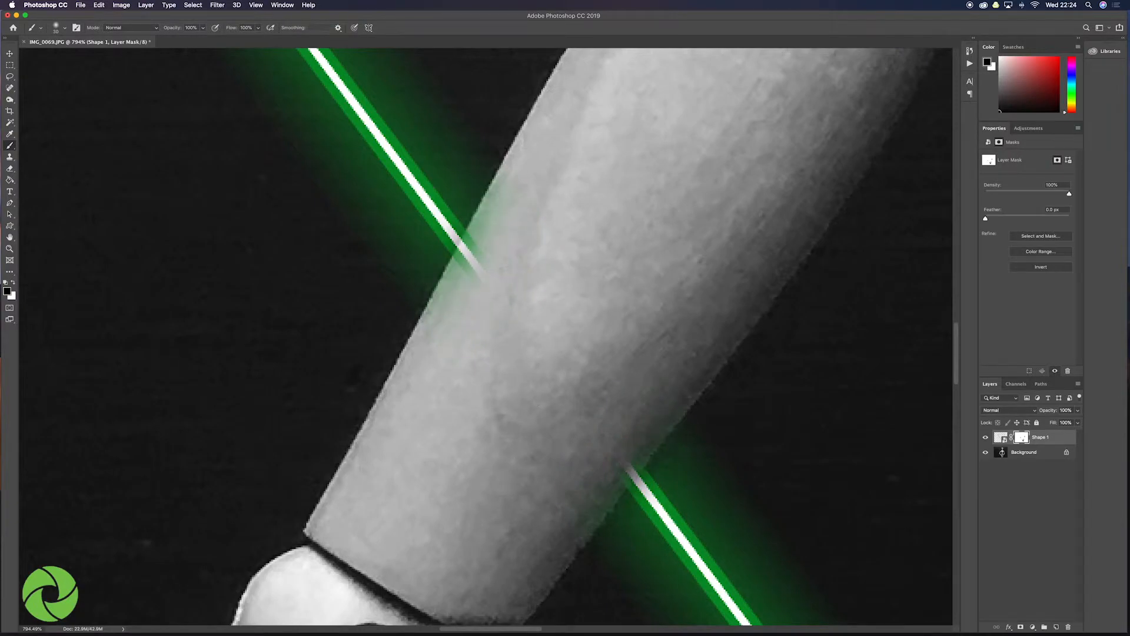
{"action": "key", "text": "bracketleft"}
{"action": "key", "text": "bracketleft"}
{"action": "key", "text": "bracketleft"}
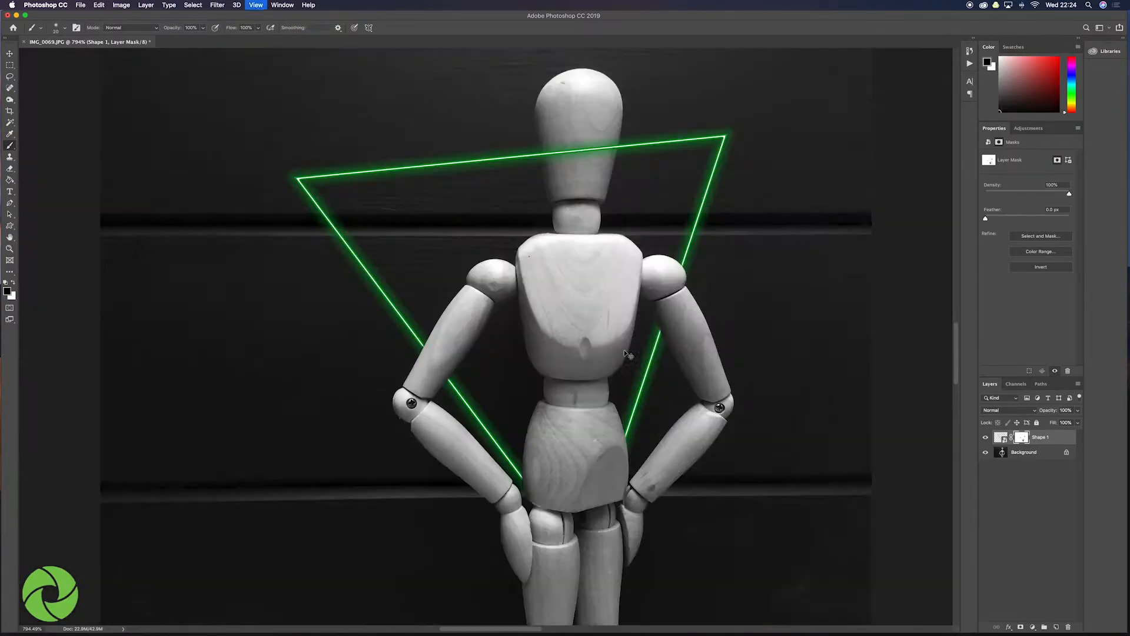
- Mask the neon line across the mannequin's head and clean up the glow at the head's right edge
{"action": "key", "text": "super+0"}
{"action": "scroll", "coordinate": [586, 147], "scroll_direction": "up", "scroll_amount": 10}
{"action": "key", "text": "bracketright"}
{"action": "key", "text": "bracketright"}
{"action": "key", "text": "bracketright"}
{"action": "key", "text": "bracketright"}
{"action": "key", "text": "bracketright"}
{"action": "mouse_move", "coordinate": [654, 146]}
{"action": "left_mouse_down"}
{"action": "mouse_move", "coordinate": [505, 163]}
{"action": "mouse_move", "coordinate": [453, 132]}
{"action": "mouse_move", "coordinate": [455, 195]}
{"action": "left_mouse_up"}
{"action": "key", "text": "bracketleft"}
{"action": "key", "text": "bracketleft"}
{"action": "key", "text": "bracketleft"}
{"action": "key", "text": "bracketleft"}
{"action": "left_click_drag", "start_coordinate": [678, 128], "coordinate": [665, 152]}
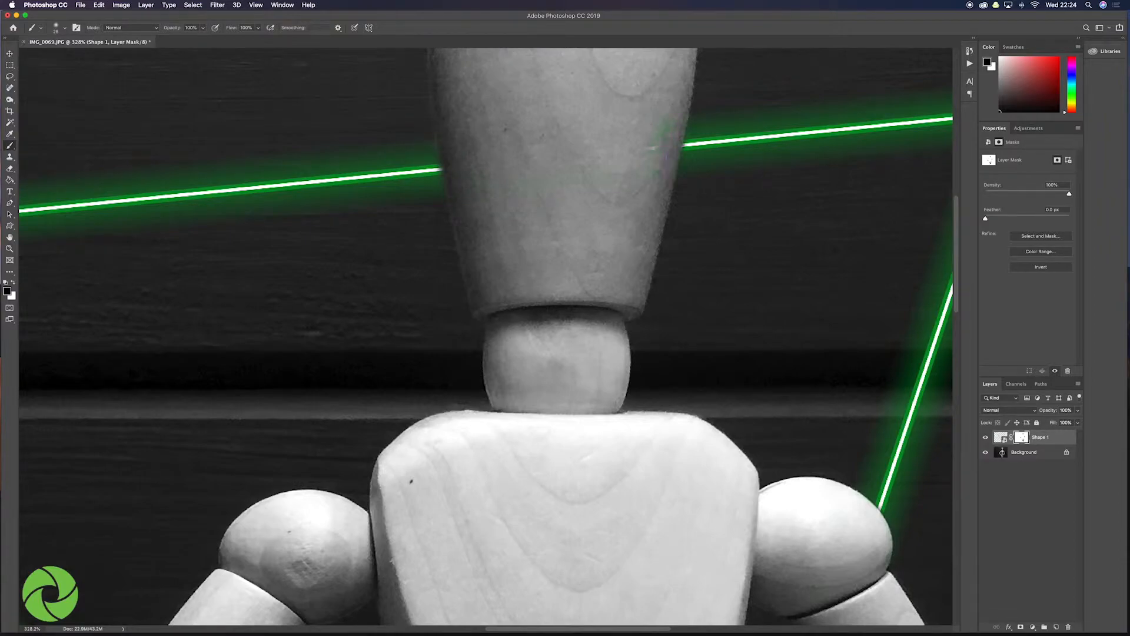
{"action": "key", "text": "super+0"}
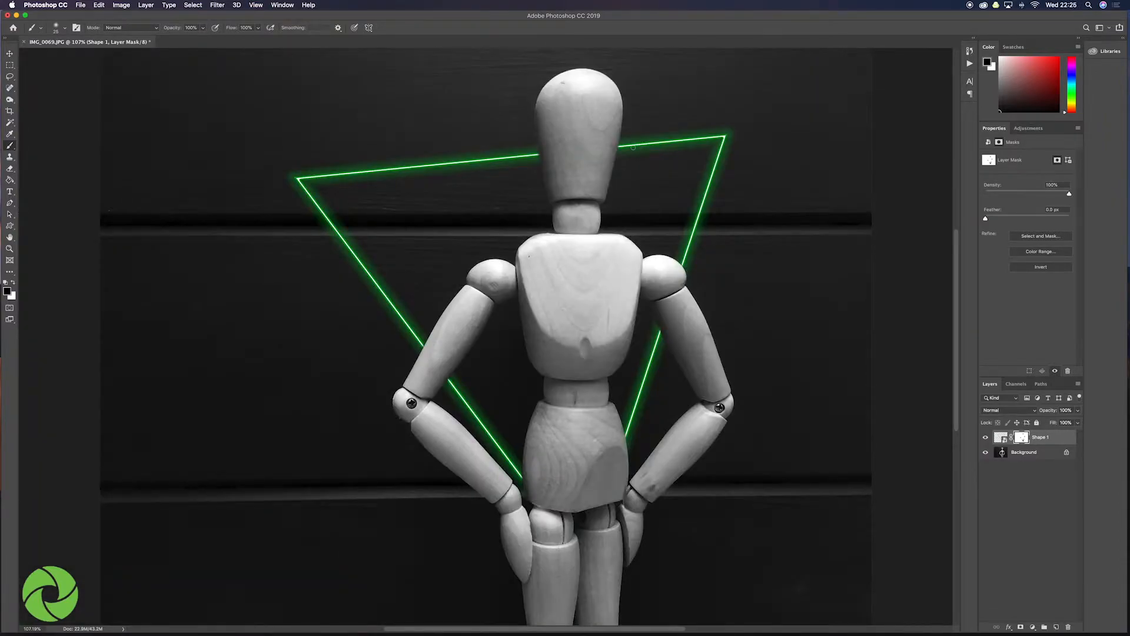
- Undo the recent mask strokes over the head and the upper arm on the image's left side
{"action": "key", "text": "super+z"}
{"action": "key", "text": "super+z"}
{"action": "key", "text": "super+z"}
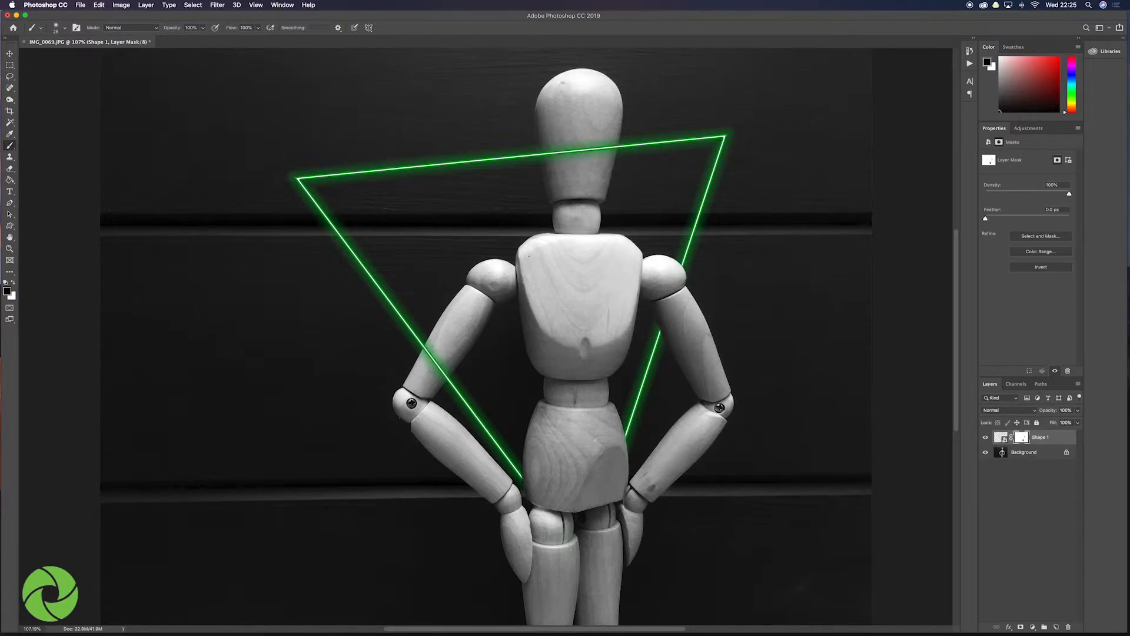
- Hide the neon line over the mannequin's head on the layer mask with a larger brush, trimming it at both head edges
{"action": "key", "text": "bracketright"}
{"action": "key", "text": "bracketright"}
{"action": "key", "text": "bracketright"}
{"action": "mouse_move", "coordinate": [577, 151]}
{"action": "left_mouse_down"}
{"action": "mouse_move", "coordinate": [590, 149]}
{"action": "mouse_move", "coordinate": [554, 153]}
{"action": "left_mouse_up"}
{"action": "scroll", "coordinate": [589, 151], "scroll_direction": "up", "scroll_amount": 10}
{"action": "left_click_drag", "start_coordinate": [624, 145], "coordinate": [633, 143]}
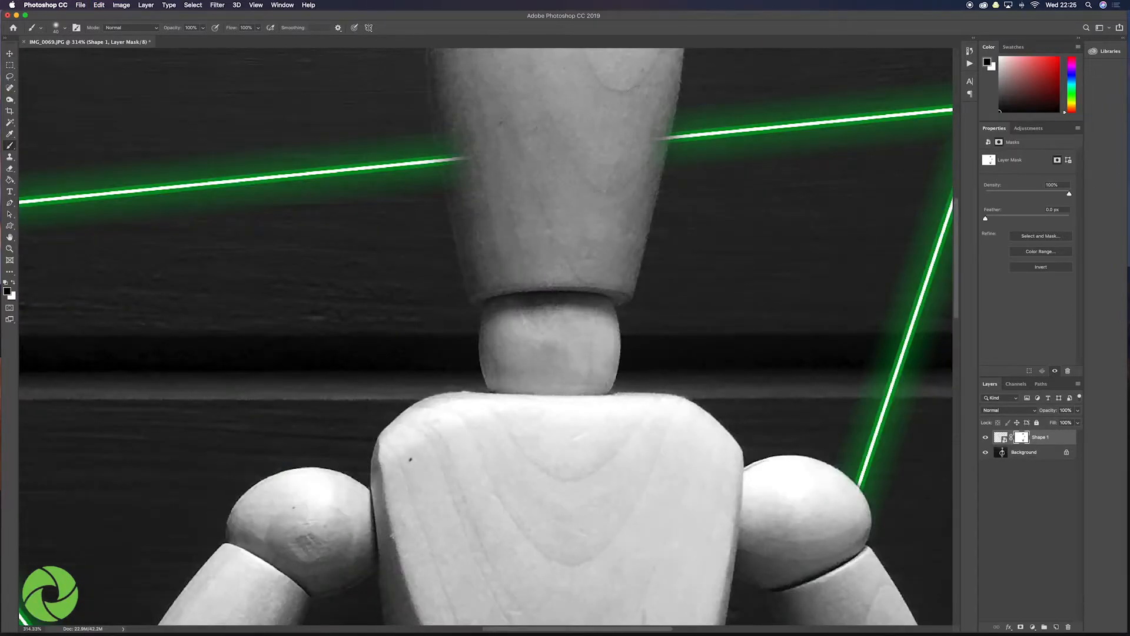
{"action": "mouse_move", "coordinate": [470, 141]}
{"action": "left_mouse_down"}
{"action": "mouse_move", "coordinate": [471, 158]}
{"action": "mouse_move", "coordinate": [467, 149]}
{"action": "left_mouse_up"}
{"action": "scroll", "coordinate": [467, 151], "scroll_direction": "down", "scroll_amount": 10}
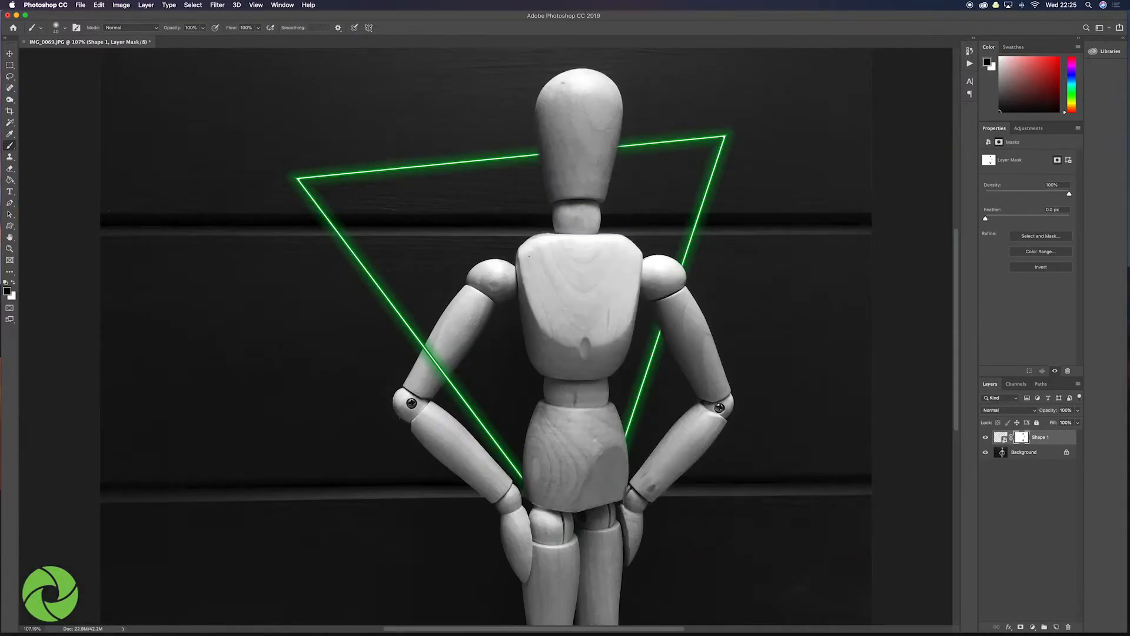